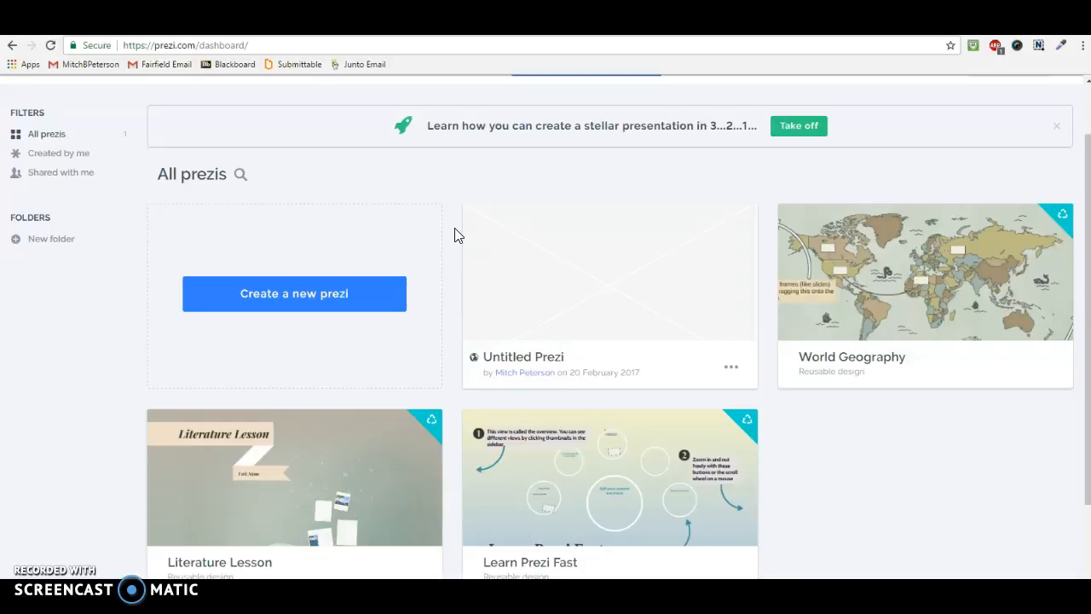
Step: Create a new prezi using the Assembly template from the popular templates
{"action": "left_click", "coordinate": [355, 306]}
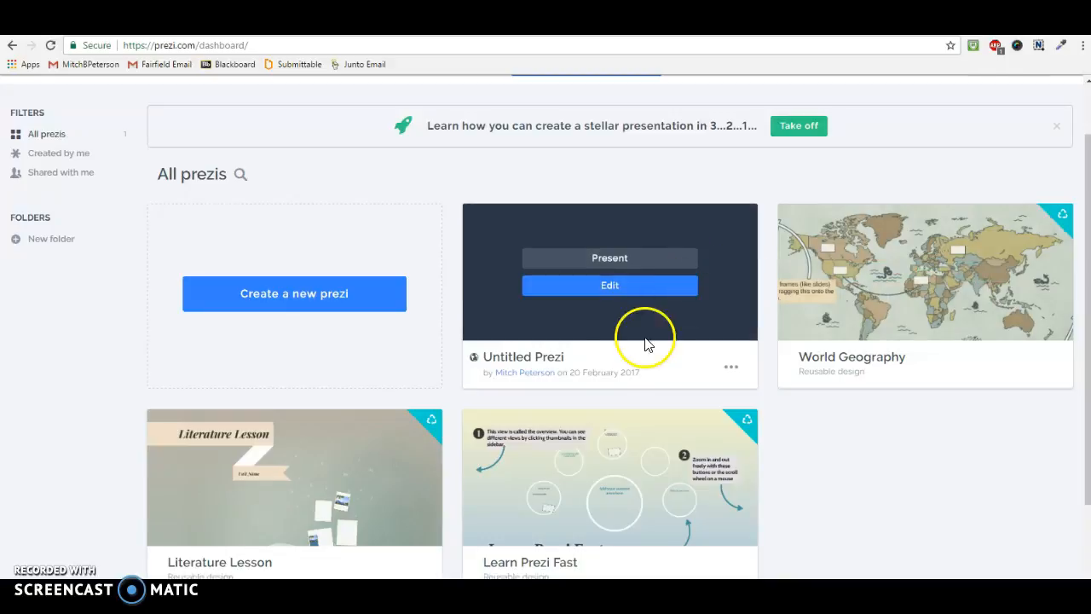
{"action": "left_click", "coordinate": [322, 293]}
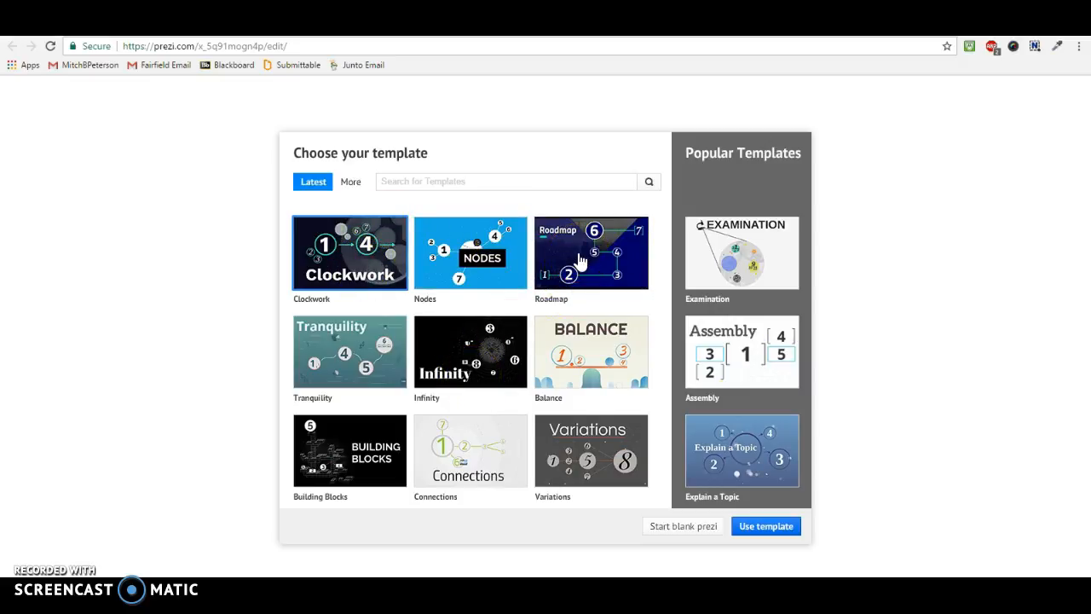
{"action": "left_click", "coordinate": [722, 361]}
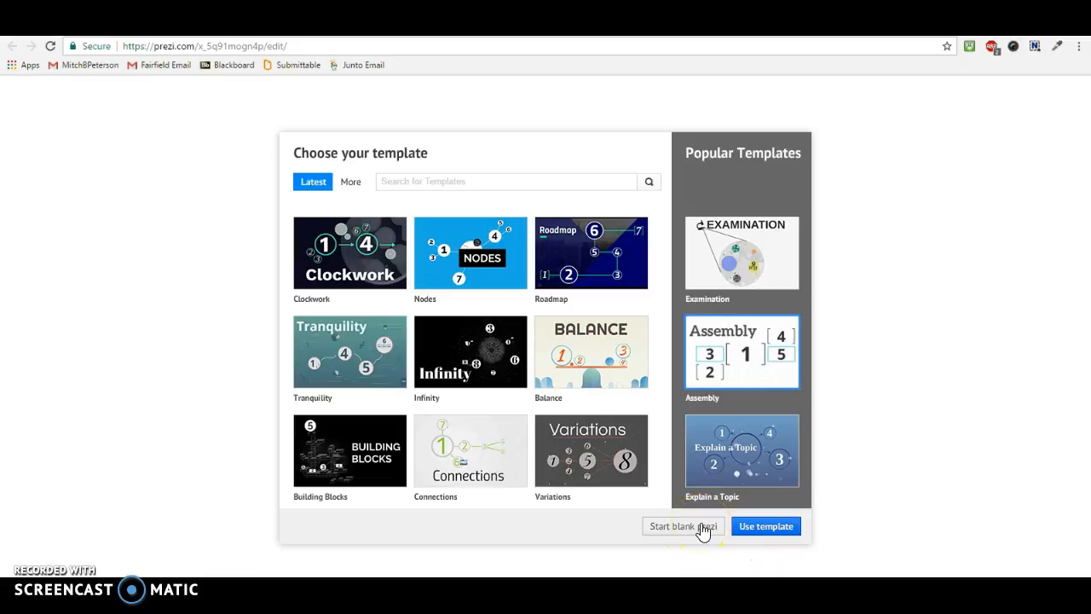
{"action": "left_click", "coordinate": [766, 529]}
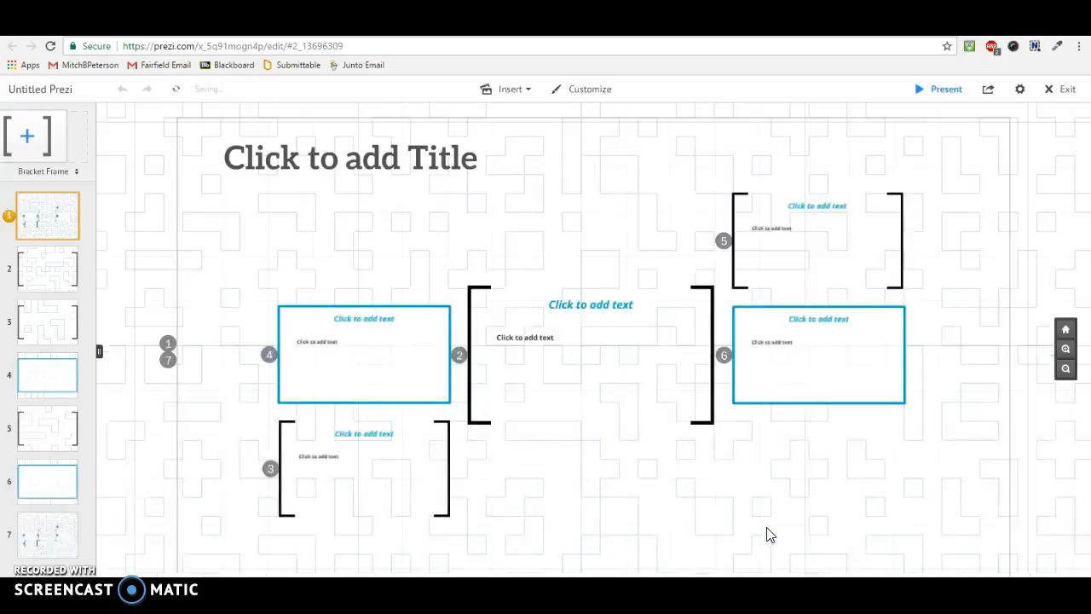
Step: Examine the template's overall layout and how path points 1 and 2 frame the canvas
{"action": "left_click", "coordinate": [748, 500]}
{"action": "left_click", "coordinate": [751, 490]}
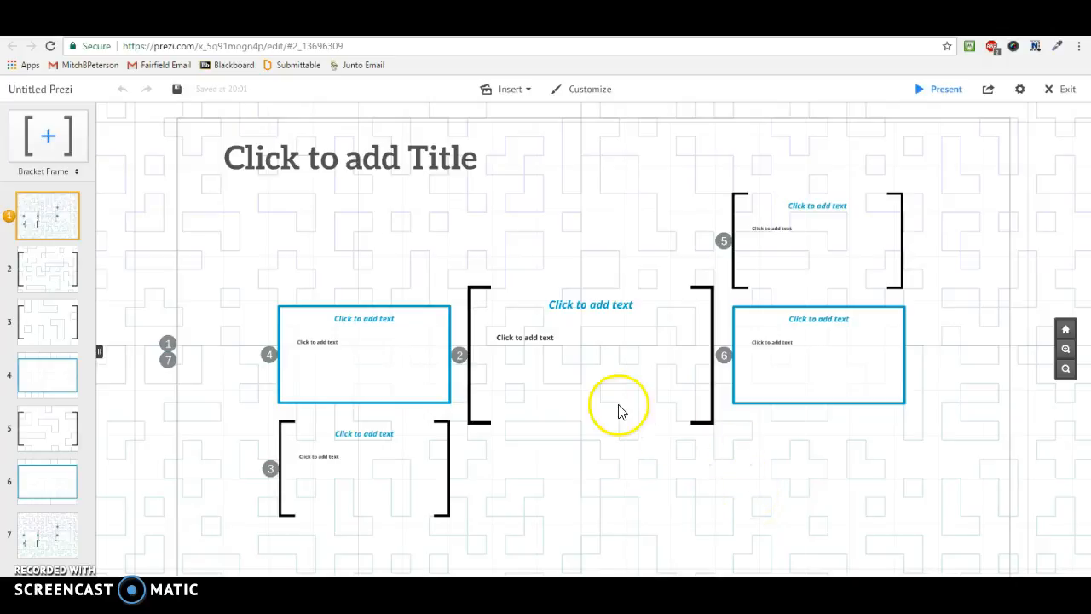
{"action": "scroll", "coordinate": [560, 232], "scroll_direction": "down", "scroll_amount": 2}
{"action": "scroll", "coordinate": [560, 233], "scroll_direction": "down", "scroll_amount": 3}
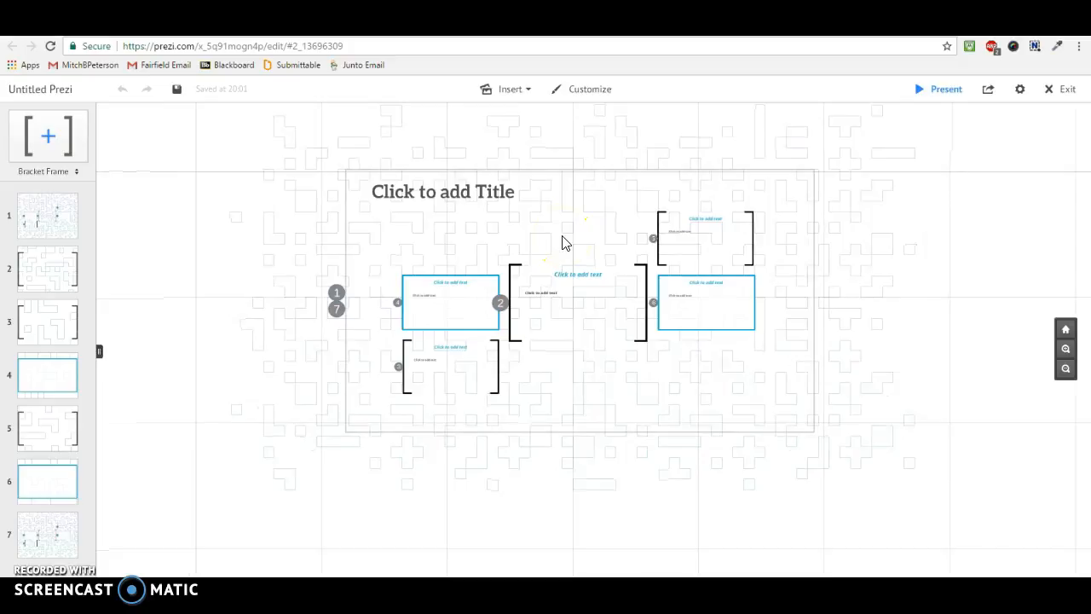
{"action": "scroll", "coordinate": [563, 243], "scroll_direction": "up", "scroll_amount": 3}
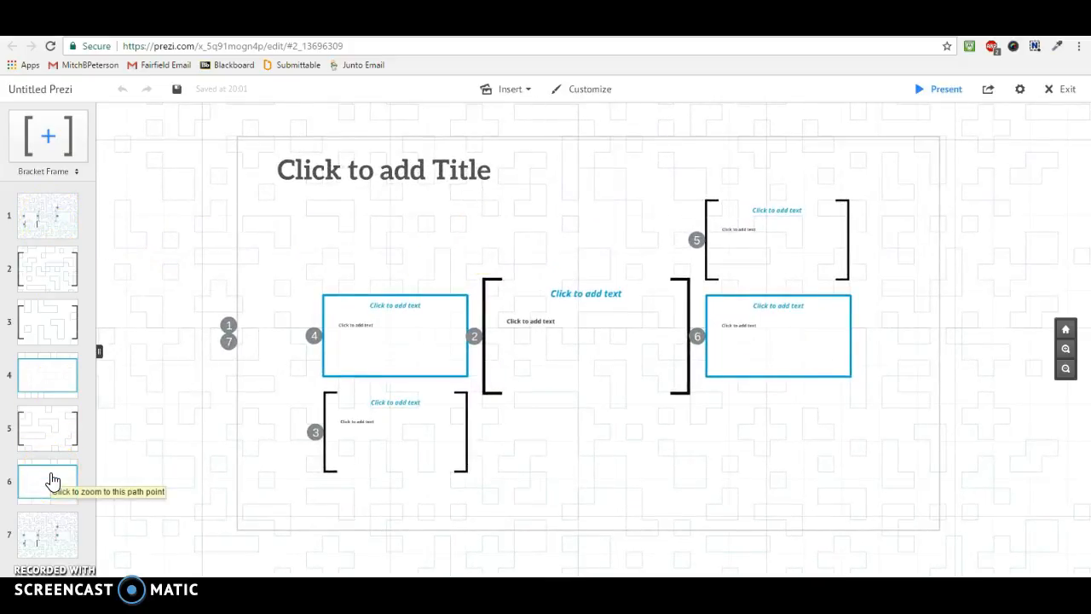
{"action": "left_click", "coordinate": [228, 326]}
{"action": "left_click", "coordinate": [31, 223]}
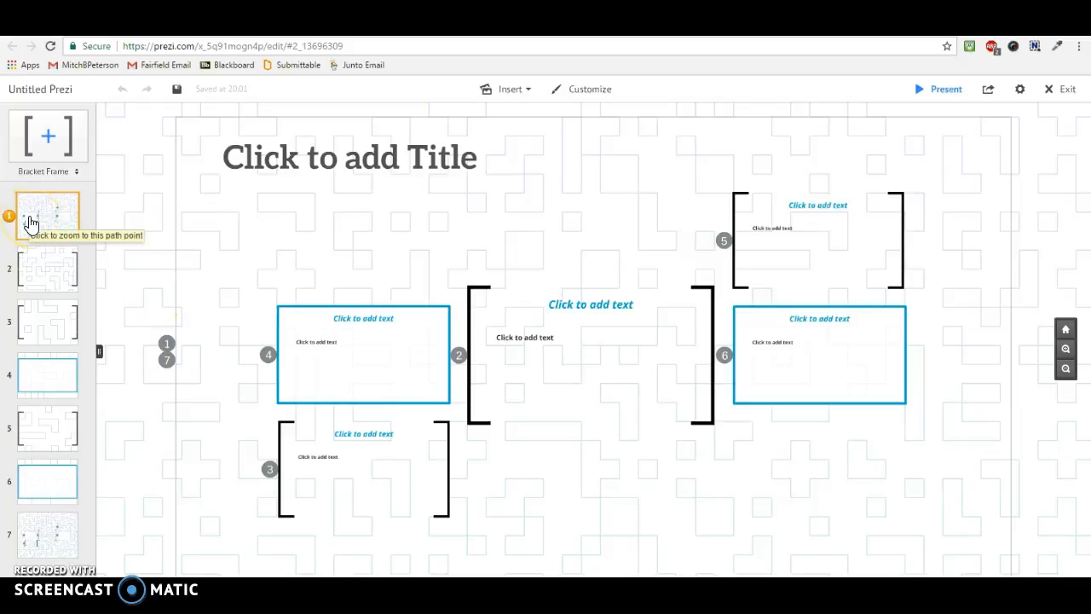
{"action": "left_click", "coordinate": [34, 273]}
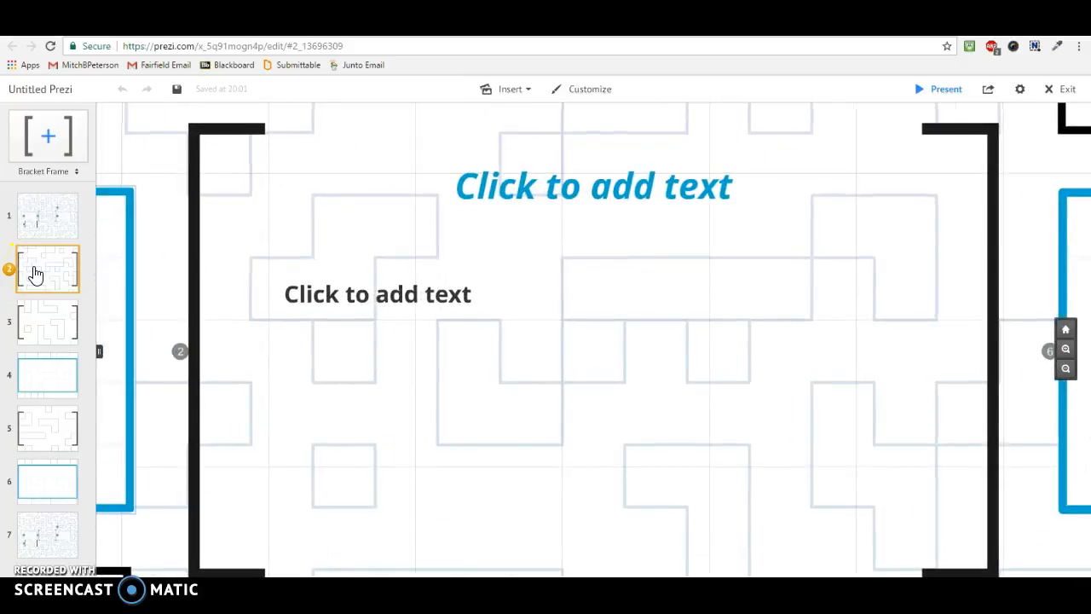
{"action": "left_click", "coordinate": [54, 235]}
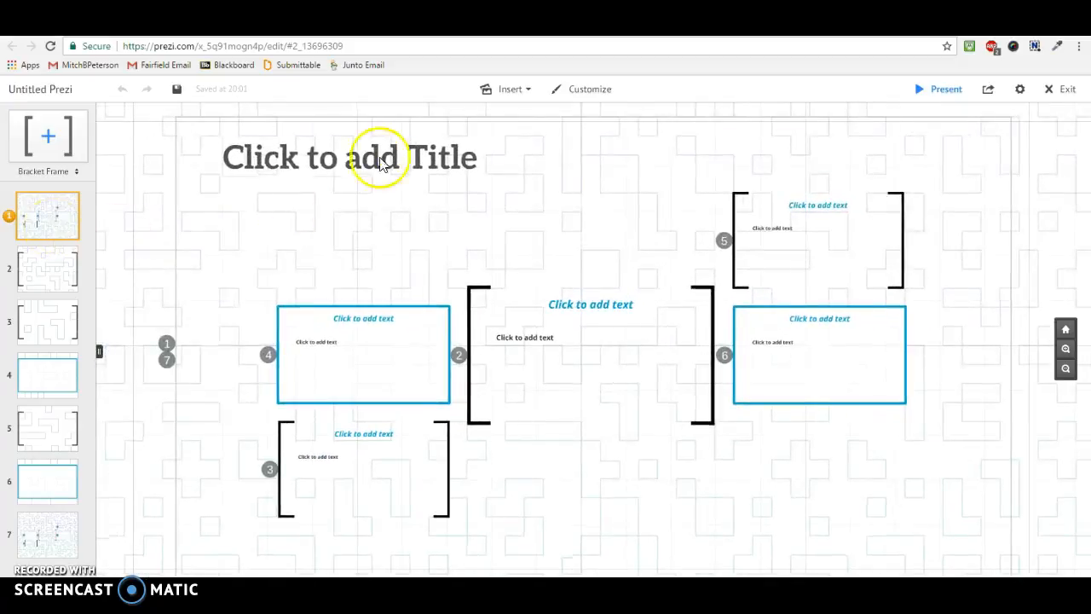
Step: Import the "farm animals" PowerPoint file from the Downloads folder into the prezi
{"action": "left_click", "coordinate": [496, 88]}
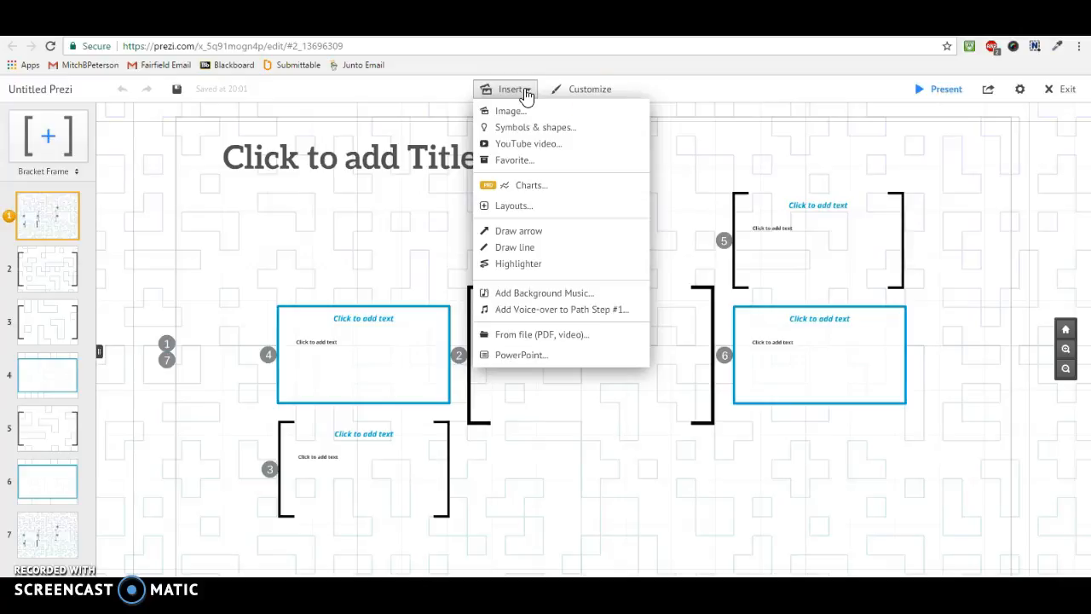
{"action": "left_click", "coordinate": [563, 358]}
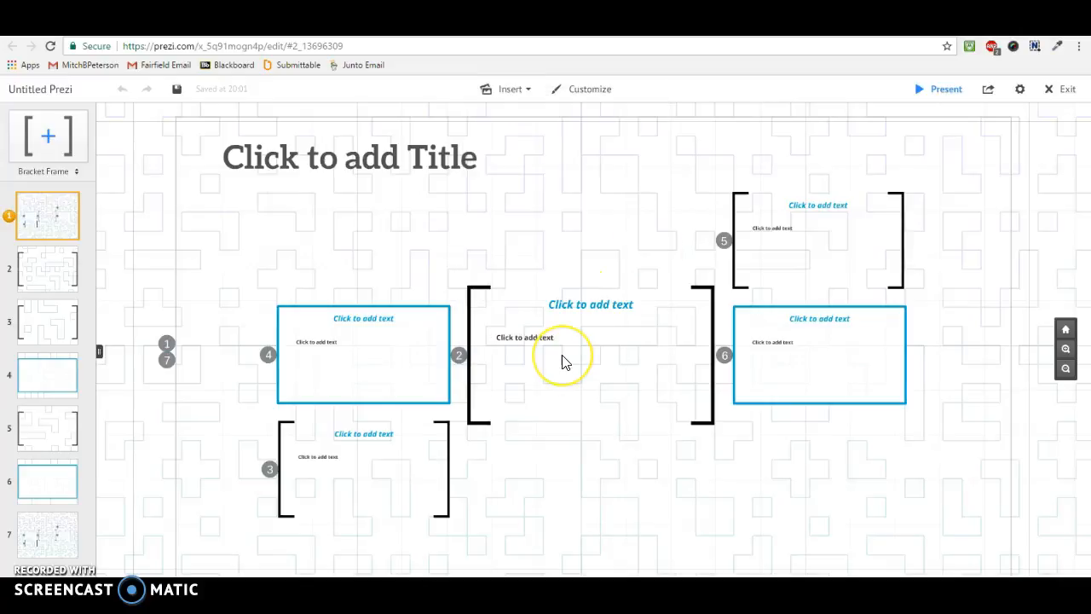
{"action": "left_click", "coordinate": [181, 124]}
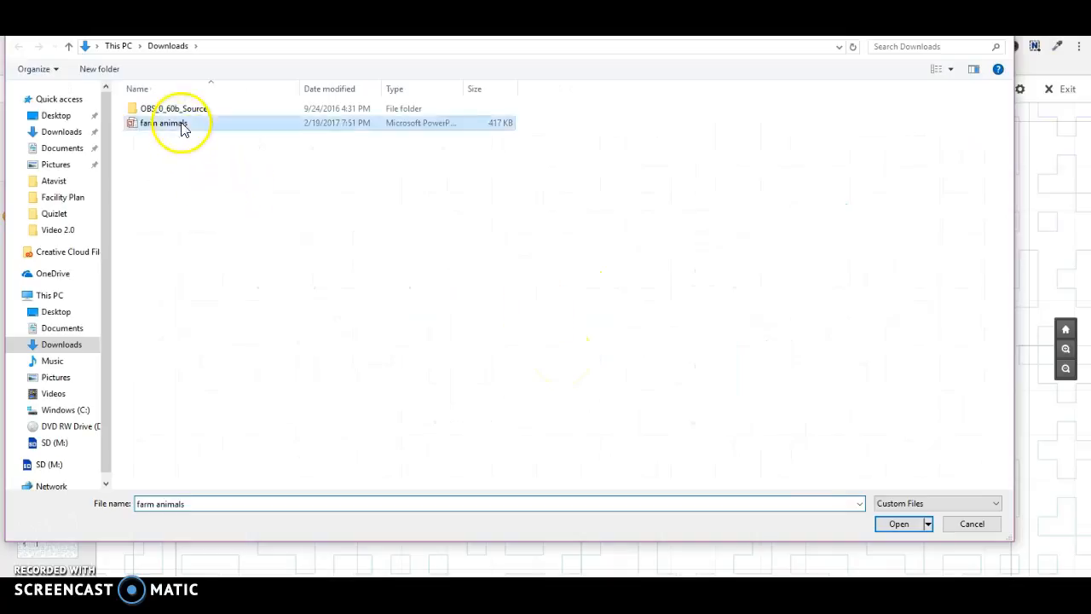
{"action": "left_click", "coordinate": [897, 523]}
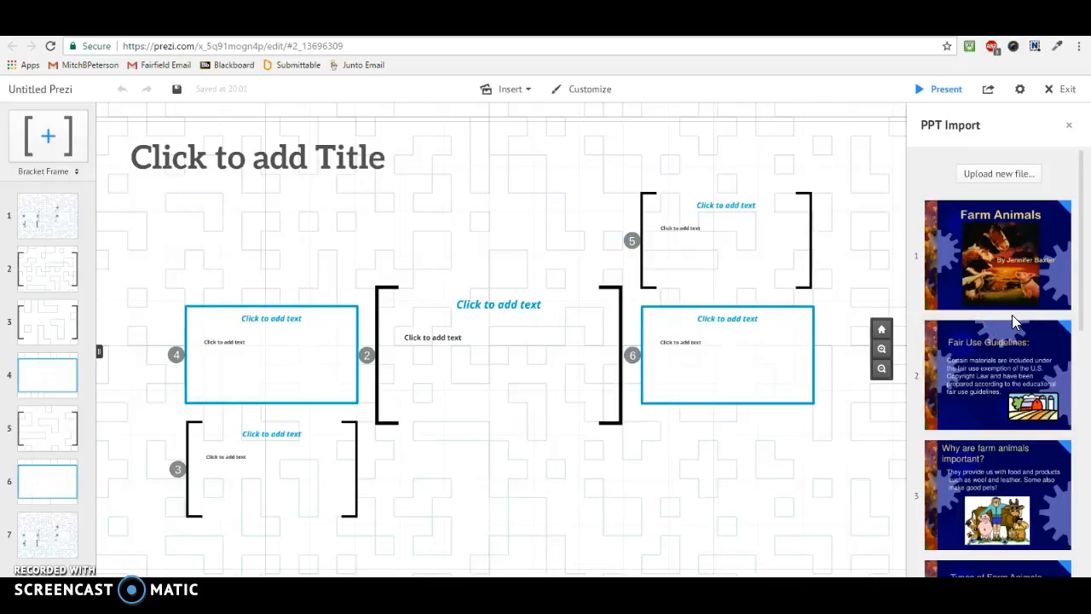
Step: Place the imported Farm Animals title slide above the central bracket frame and make it path point 2
{"action": "scroll", "coordinate": [1002, 322], "scroll_direction": "down", "scroll_amount": 6}
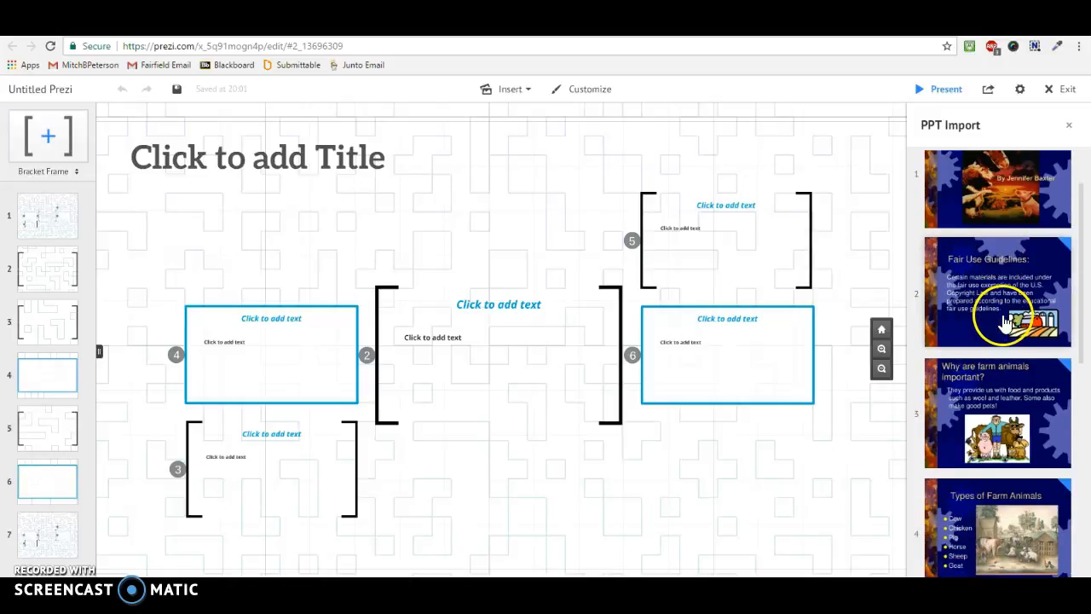
{"action": "scroll", "coordinate": [1003, 322], "scroll_direction": "down", "scroll_amount": 3}
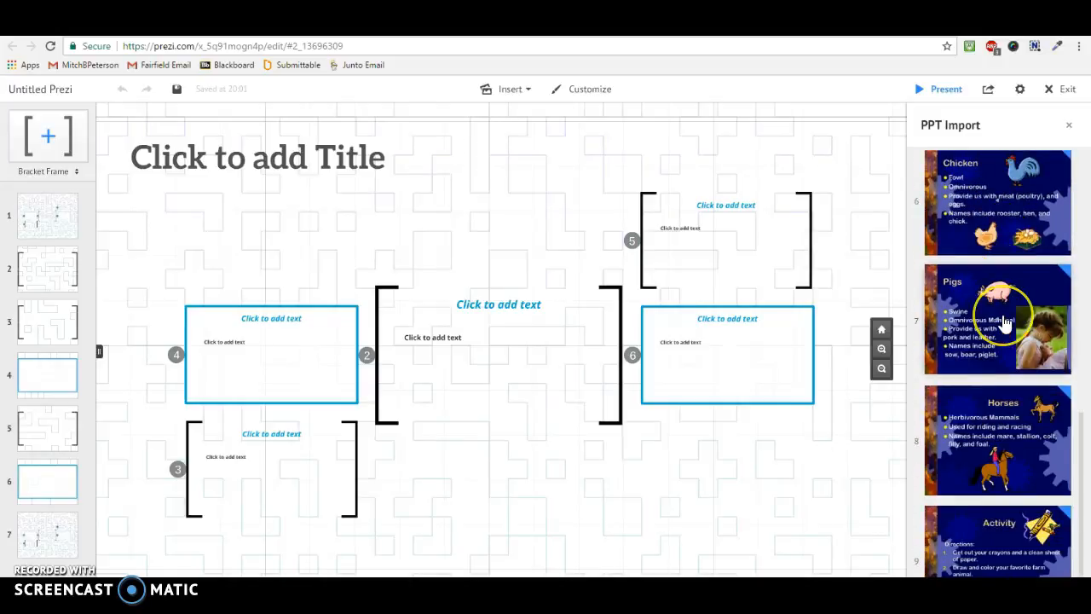
{"action": "scroll", "coordinate": [997, 322], "scroll_direction": "up", "scroll_amount": 9}
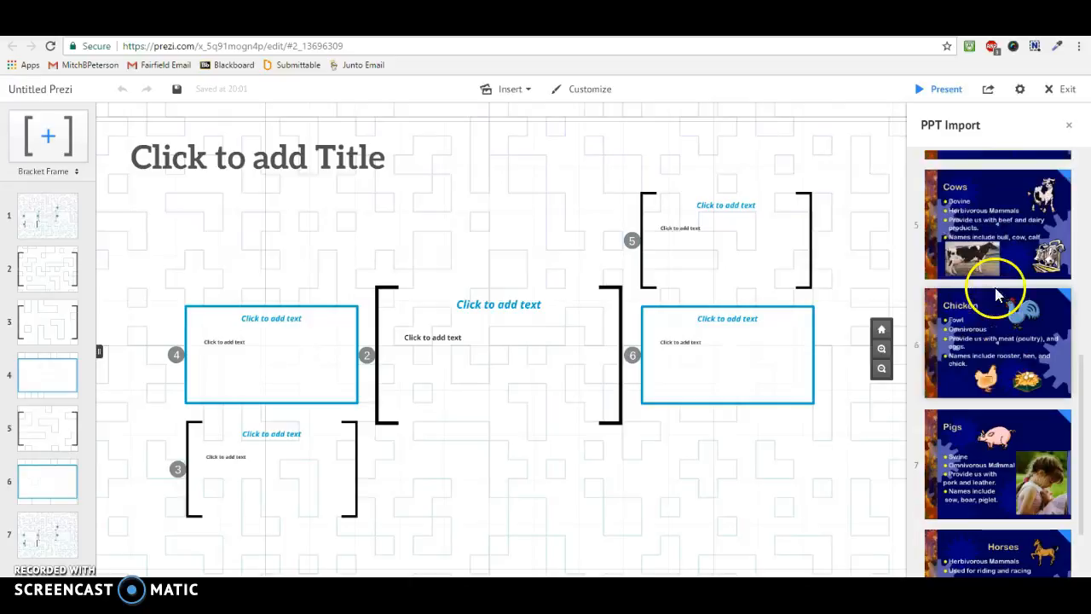
{"action": "scroll", "coordinate": [995, 302], "scroll_direction": "up", "scroll_amount": 2}
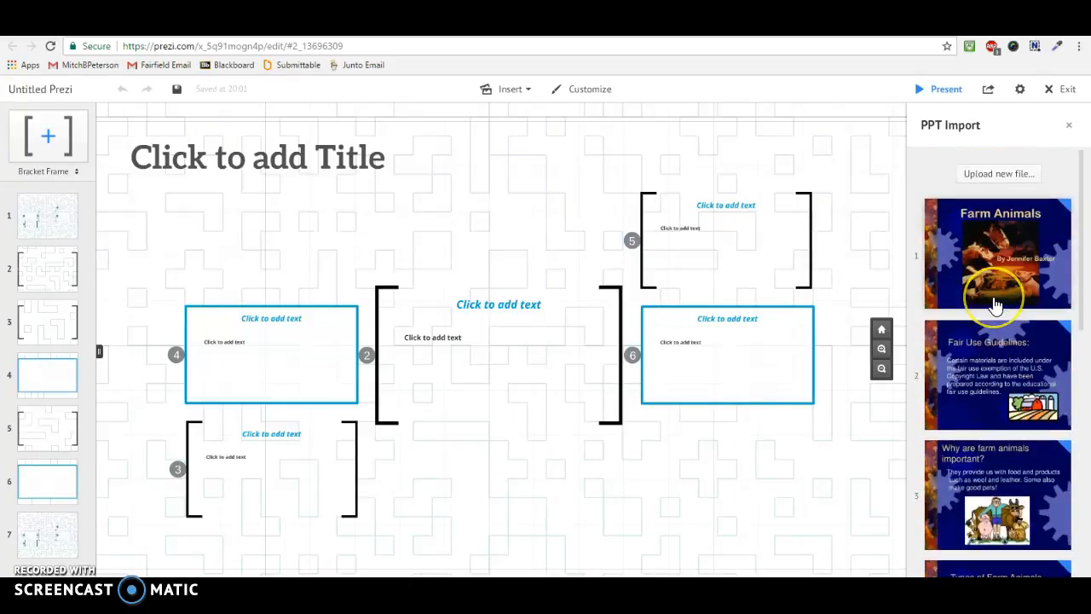
{"action": "left_click_drag", "start_coordinate": [993, 289], "coordinate": [290, 232]}
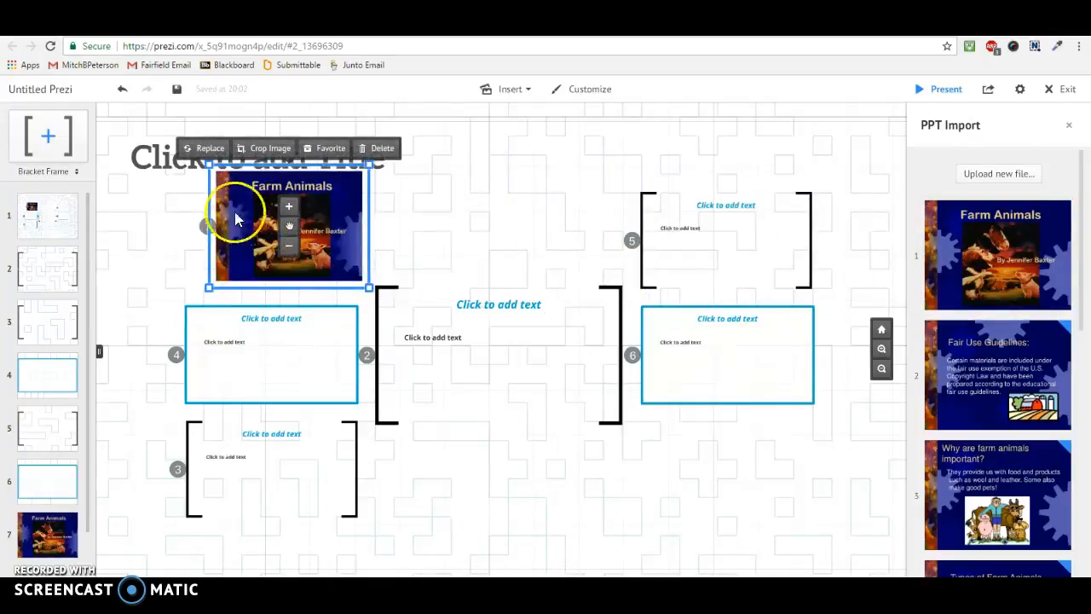
{"action": "left_click_drag", "start_coordinate": [290, 230], "coordinate": [429, 229]}
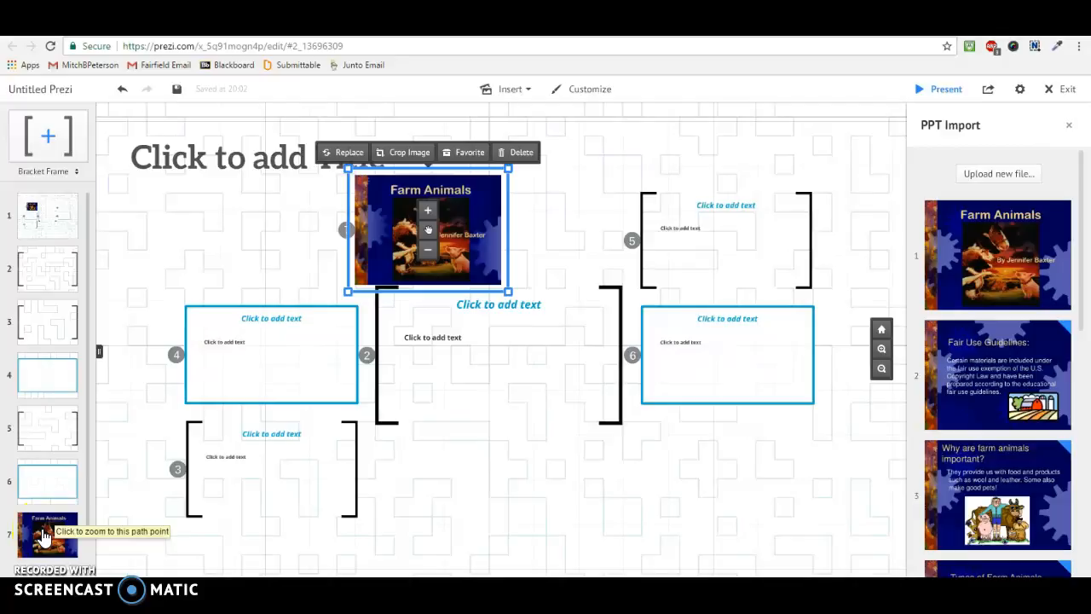
{"action": "left_click_drag", "start_coordinate": [44, 535], "coordinate": [14, 268]}
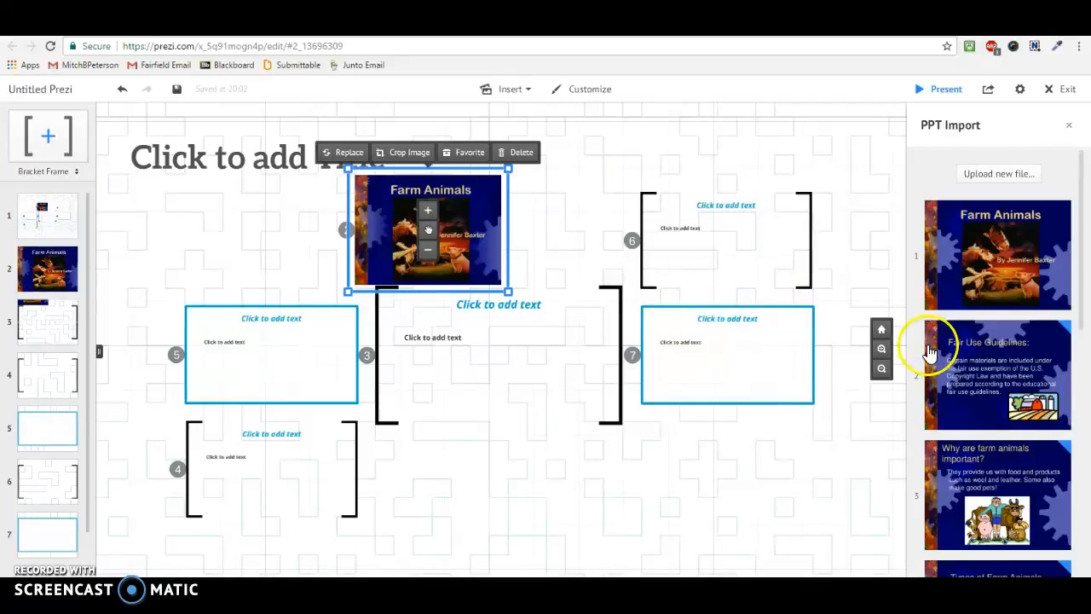
Step: Place the Fair Use Guidelines slide in the central frame as path point 4 and "Why are farm animals important?" below the title as point 6
{"action": "left_click_drag", "start_coordinate": [986, 360], "coordinate": [613, 384]}
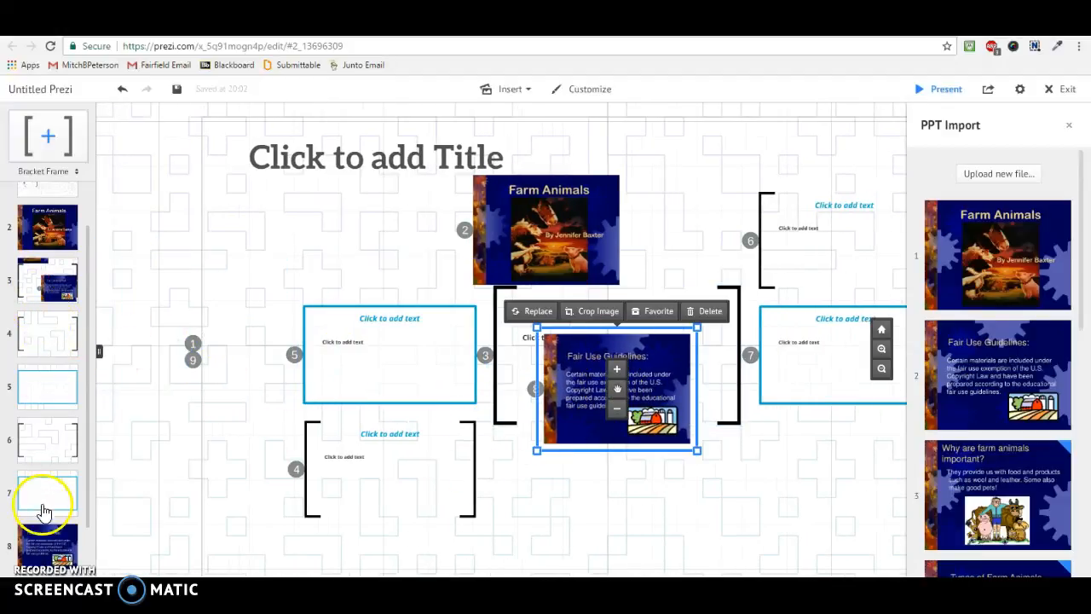
{"action": "left_click_drag", "start_coordinate": [42, 539], "coordinate": [25, 317]}
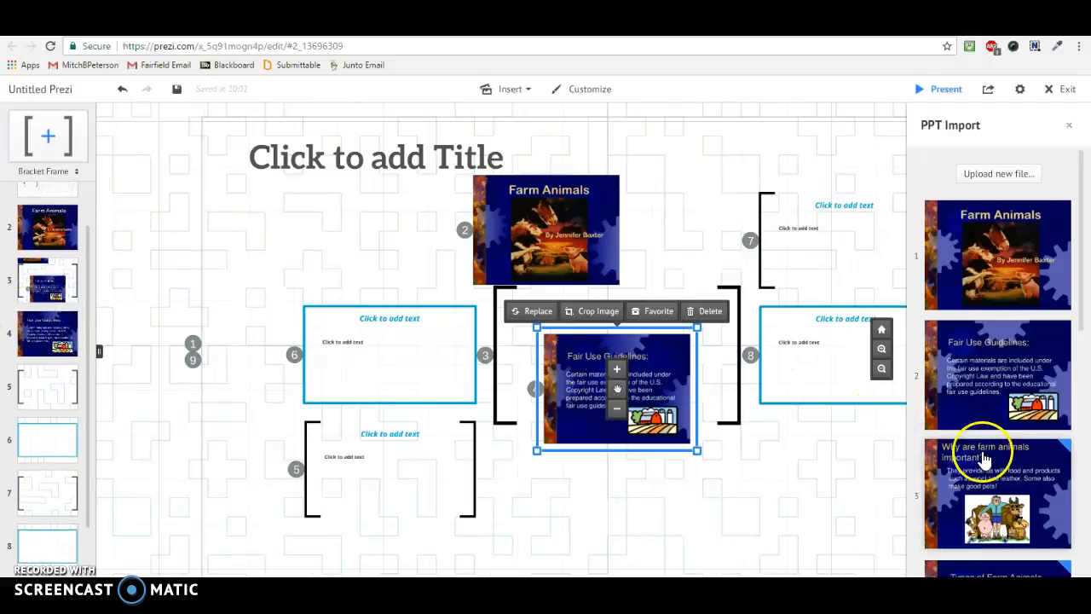
{"action": "left_click_drag", "start_coordinate": [980, 486], "coordinate": [282, 227]}
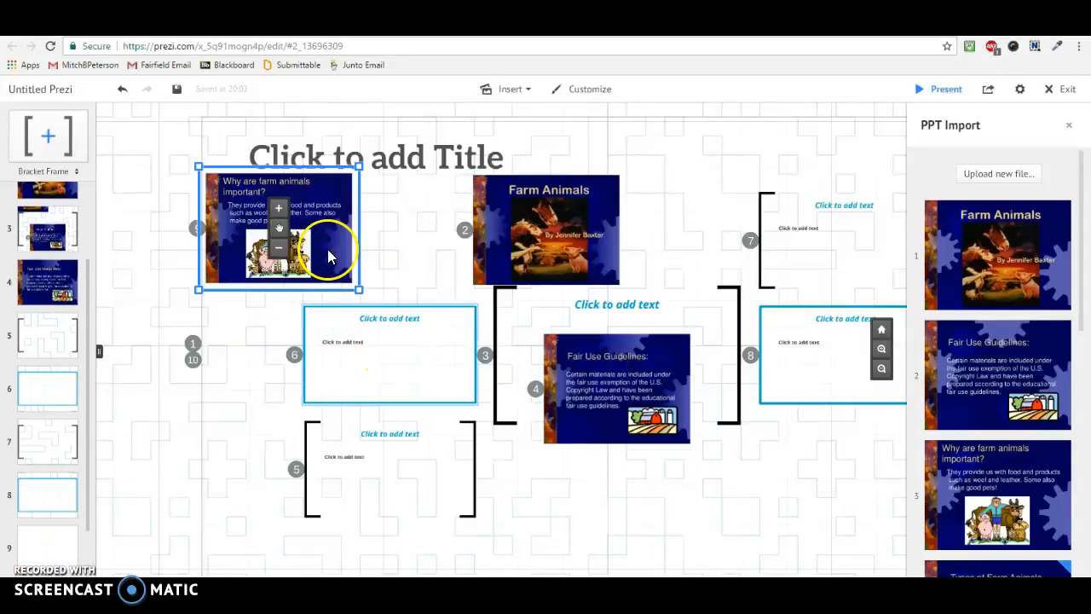
{"action": "left_click_drag", "start_coordinate": [49, 546], "coordinate": [85, 365]}
Step: Place the Types of Farm Animals slide over the lower-left bracket frame and move it to path point 8
{"action": "scroll", "coordinate": [982, 468], "scroll_direction": "down", "scroll_amount": 1}
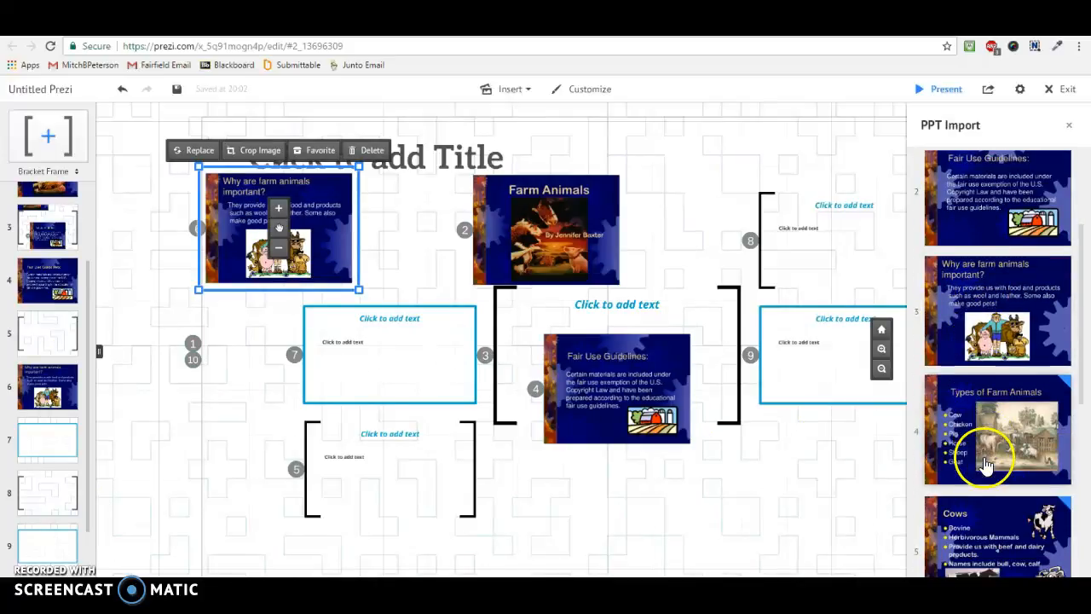
{"action": "scroll", "coordinate": [988, 467], "scroll_direction": "down", "scroll_amount": 1}
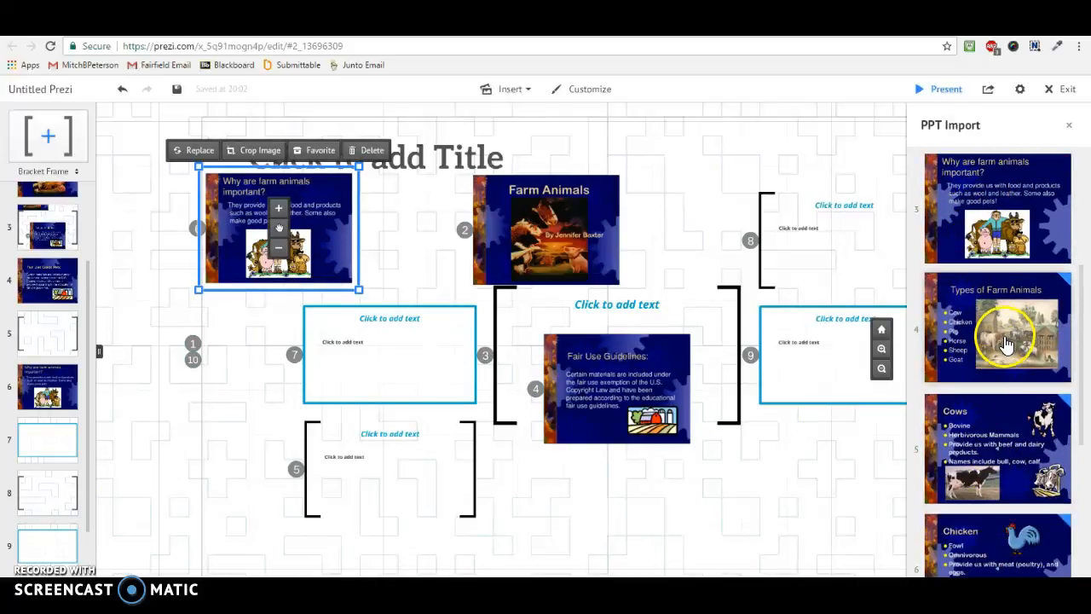
{"action": "left_click_drag", "start_coordinate": [1004, 323], "coordinate": [405, 465]}
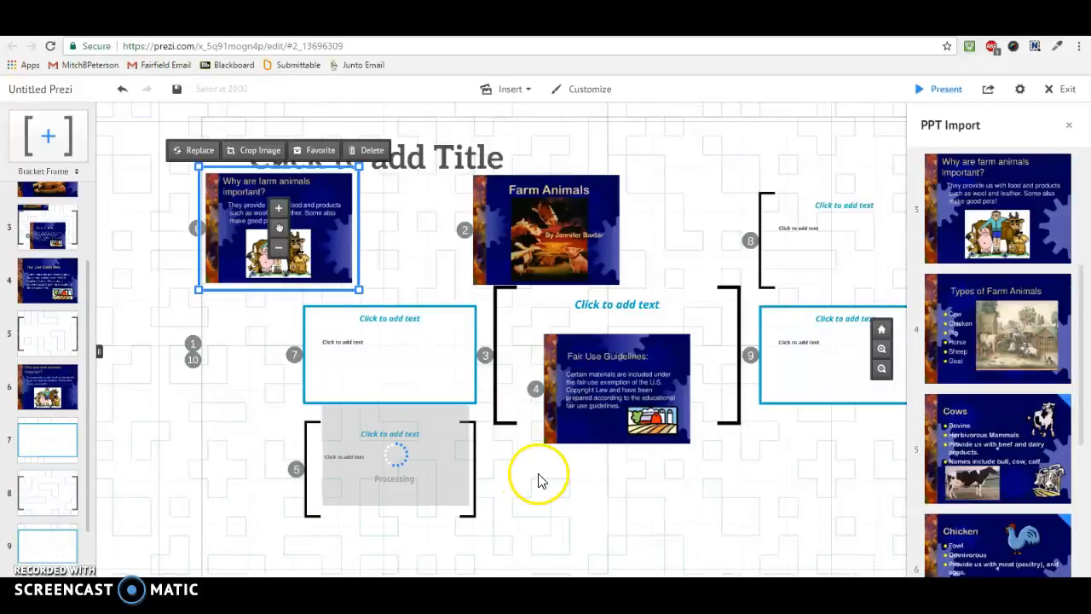
{"action": "left_click_drag", "start_coordinate": [55, 553], "coordinate": [34, 429]}
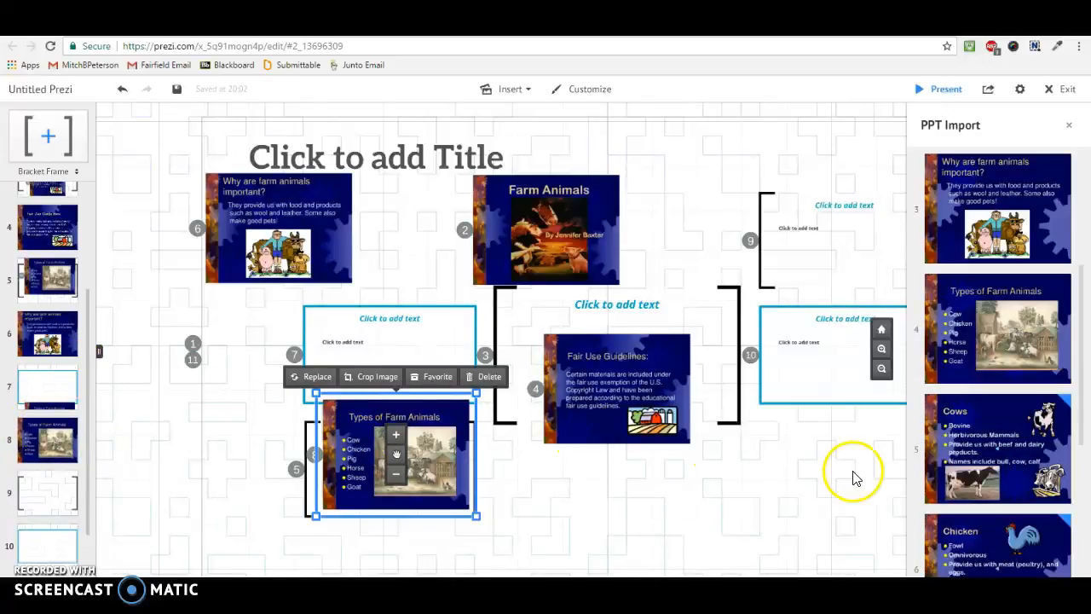
Step: Place the Cows slide below the lower-right blue frame and move it to path point 10
{"action": "scroll", "coordinate": [1023, 465], "scroll_direction": "down", "scroll_amount": 3}
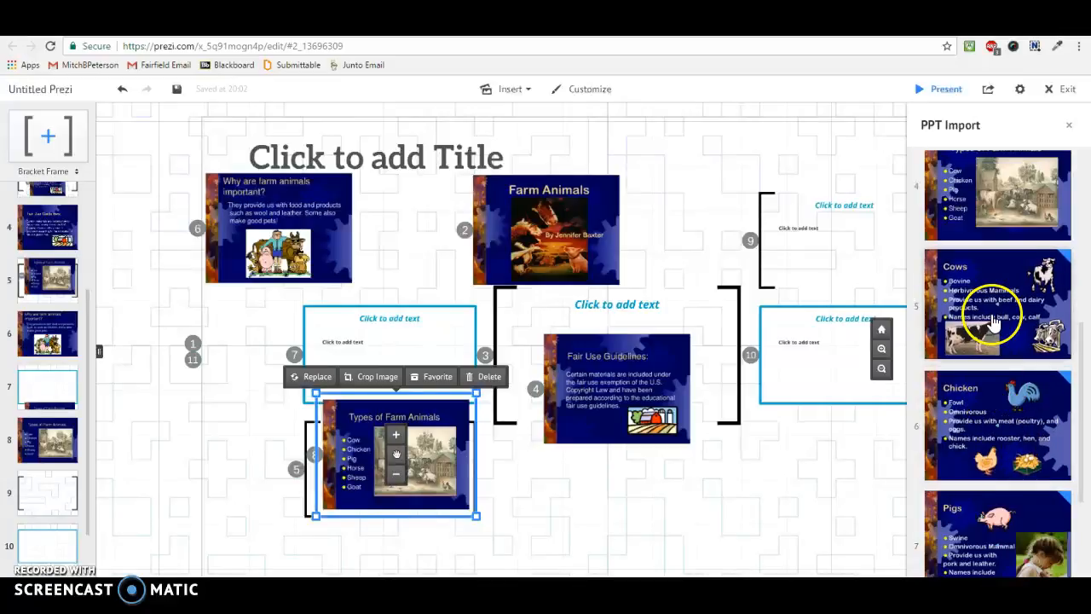
{"action": "left_click_drag", "start_coordinate": [999, 300], "coordinate": [803, 501]}
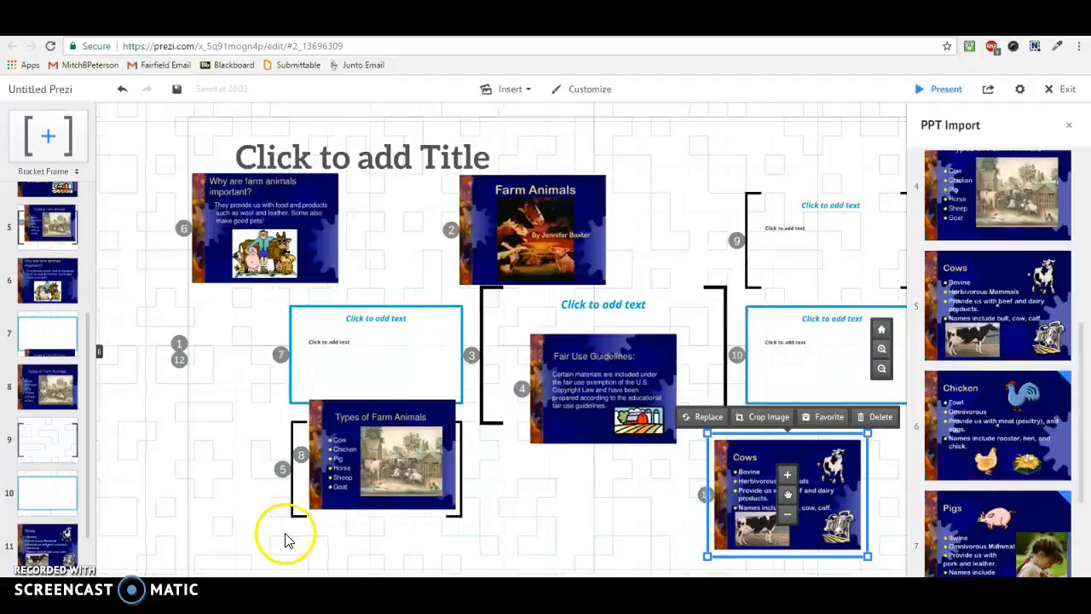
{"action": "left_click_drag", "start_coordinate": [37, 540], "coordinate": [39, 490]}
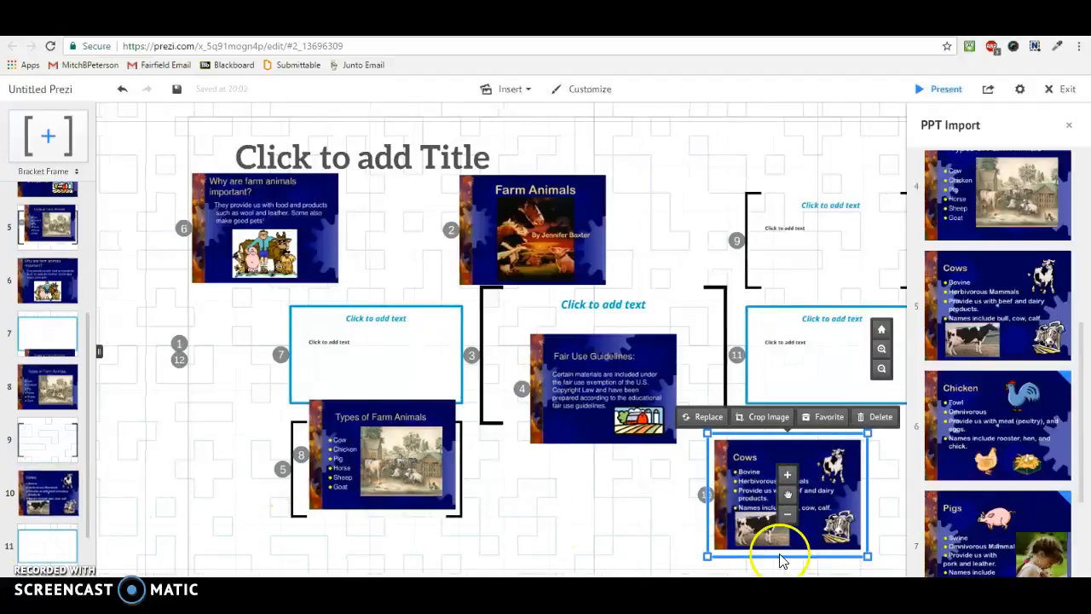
Step: Place the Pigs slide over the top of the upper-right bracket frame as path point 12, and close the PowerPoint import
{"action": "scroll", "coordinate": [986, 512], "scroll_direction": "down", "scroll_amount": 2}
{"action": "left_click_drag", "start_coordinate": [986, 470], "coordinate": [786, 167]}
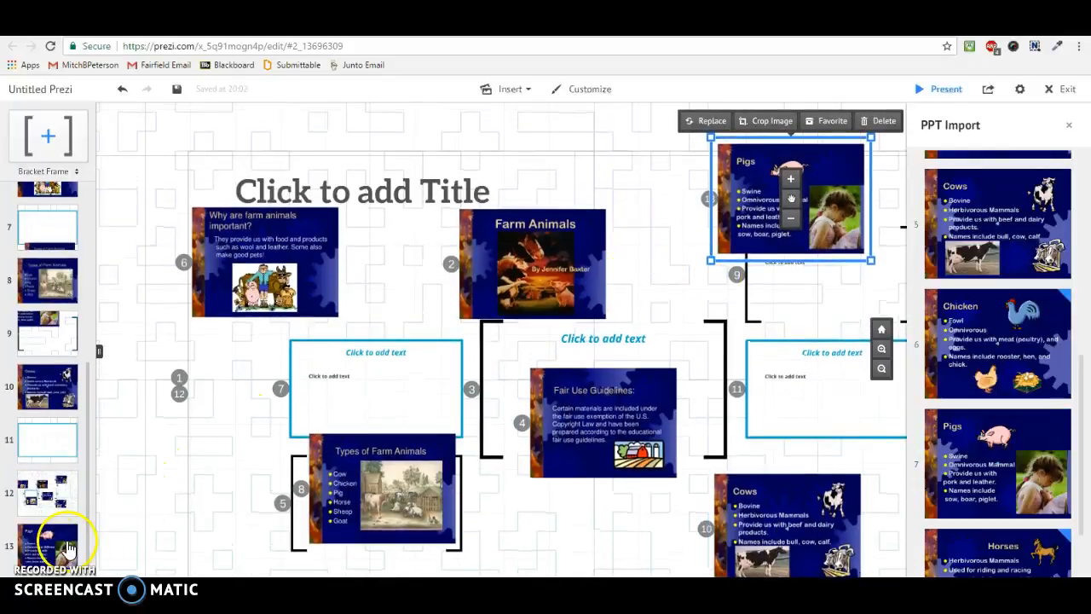
{"action": "left_click_drag", "start_coordinate": [49, 549], "coordinate": [37, 495]}
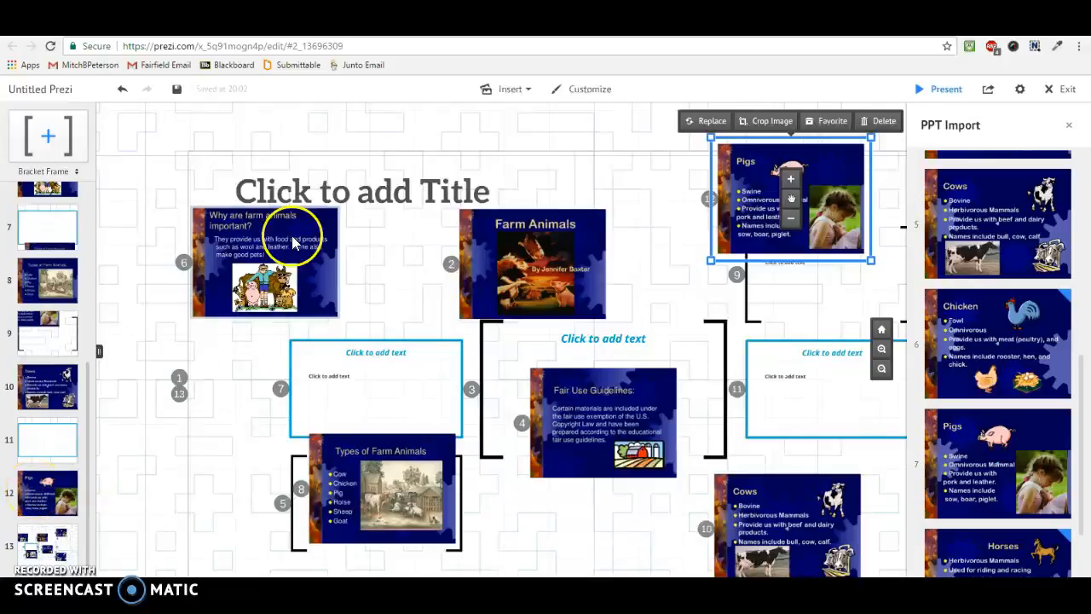
{"action": "left_click", "coordinate": [163, 160]}
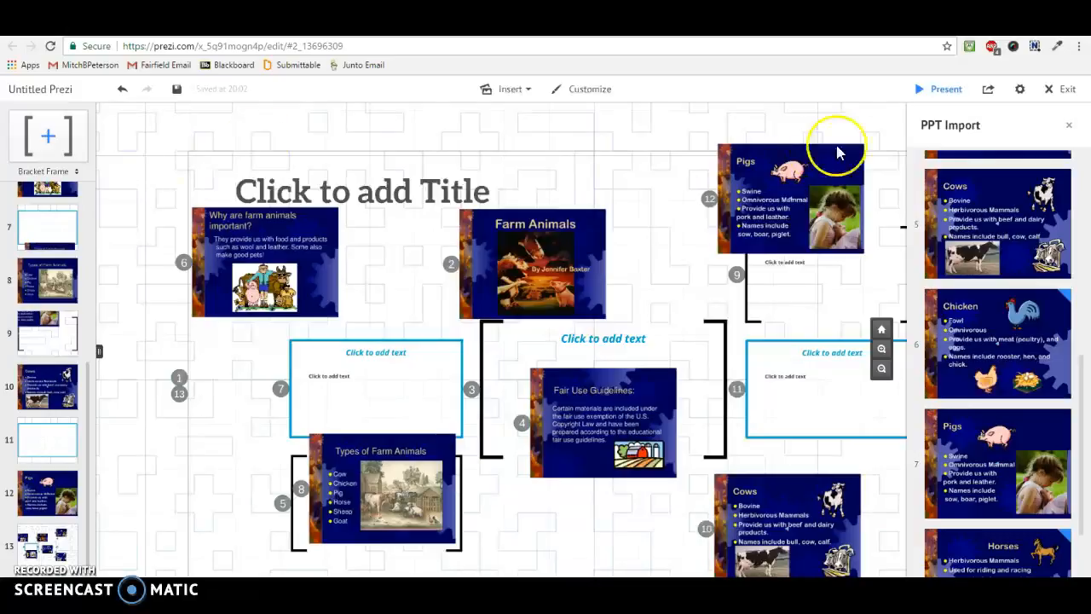
{"action": "left_click", "coordinate": [1069, 130]}
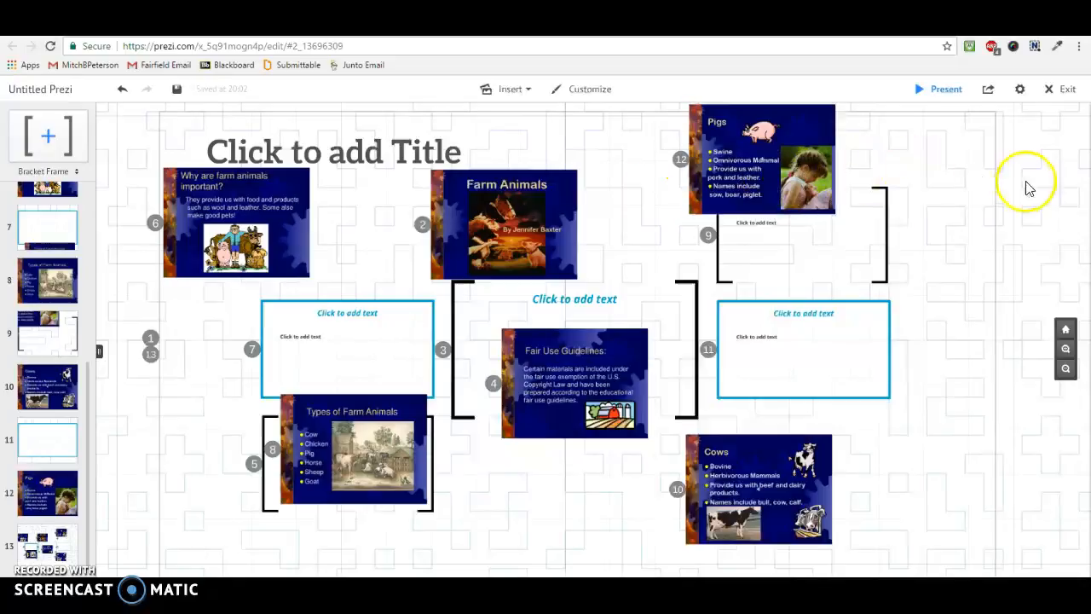
{"action": "left_click", "coordinate": [1065, 357]}
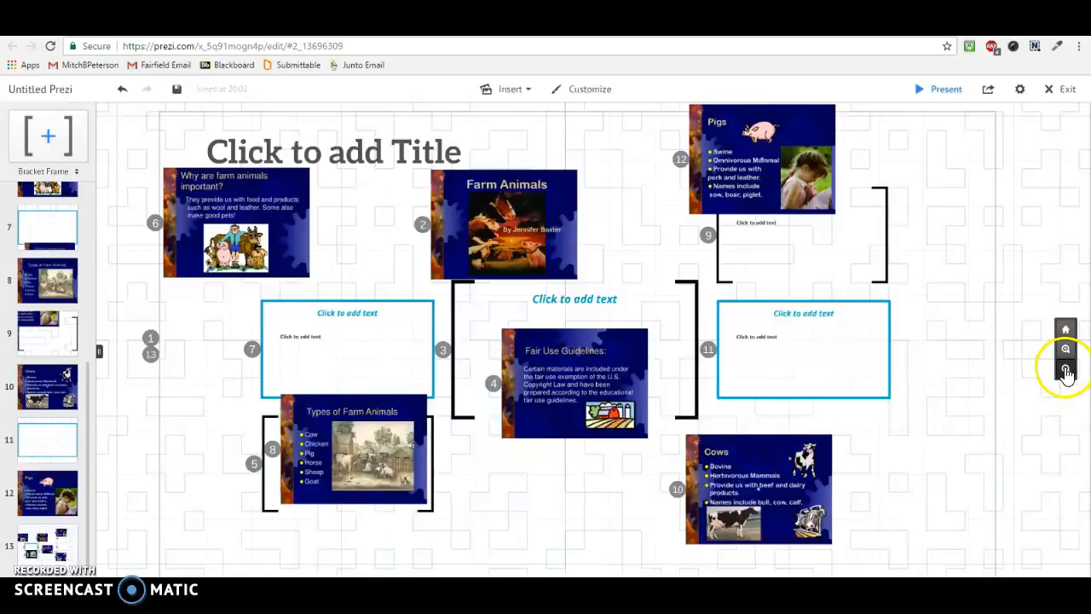
{"action": "left_click", "coordinate": [1065, 371]}
{"action": "left_click", "coordinate": [1065, 349]}
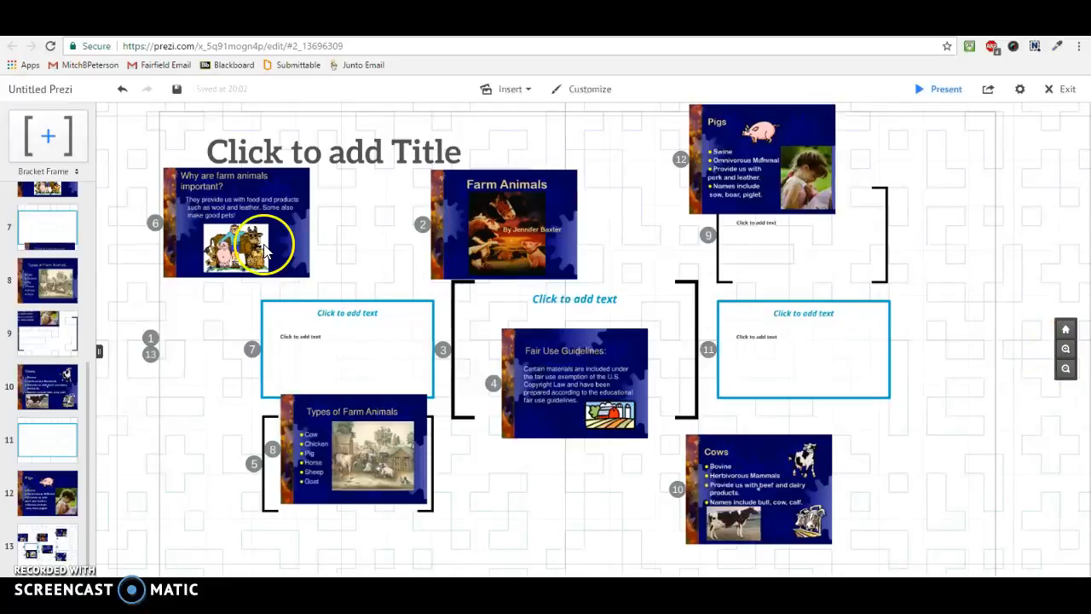
Step: Preview the presentation from the first path point through the "Why are farm animals important?" slide, and return to editing
{"action": "scroll", "coordinate": [53, 266], "scroll_direction": "up", "scroll_amount": 1}
{"action": "scroll", "coordinate": [53, 266], "scroll_direction": "up", "scroll_amount": 3}
{"action": "left_click", "coordinate": [59, 239]}
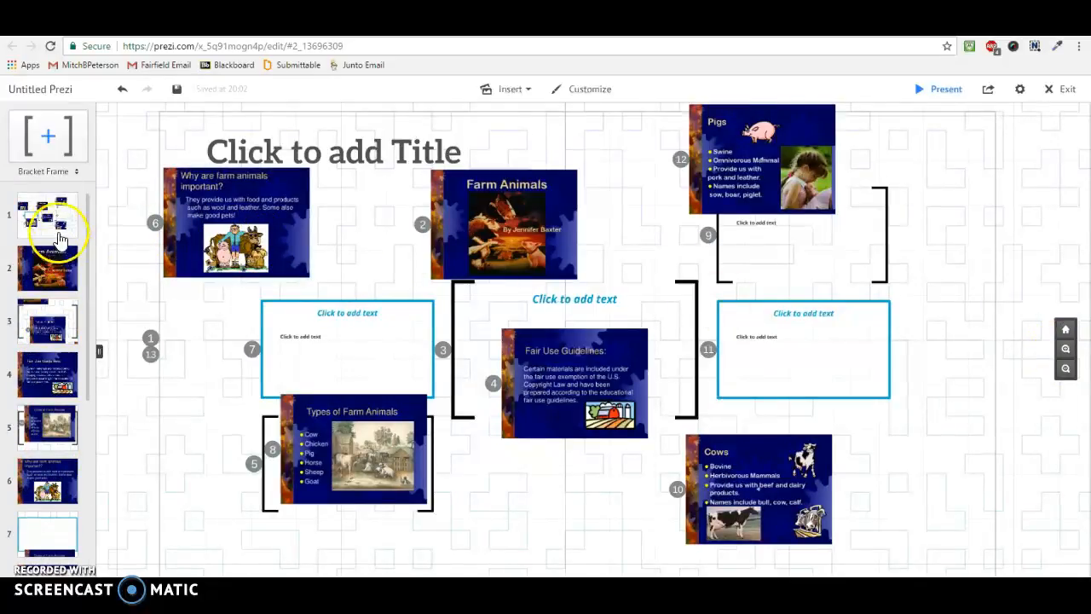
{"action": "left_click", "coordinate": [205, 241]}
{"action": "left_click", "coordinate": [936, 91]}
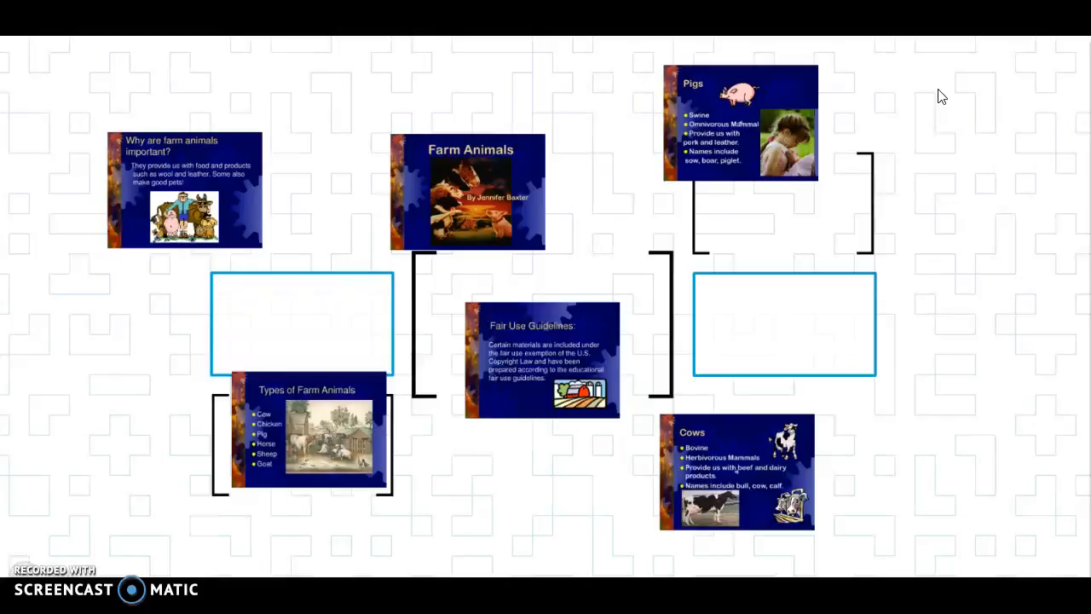
{"action": "key", "text": "Right"}
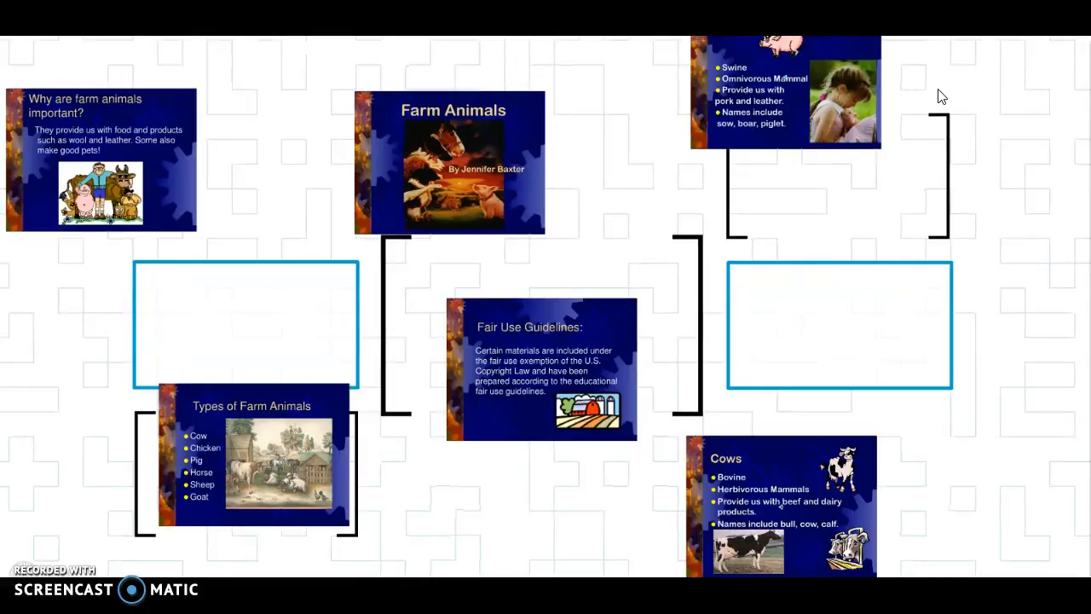
{"action": "key", "text": "Right"}
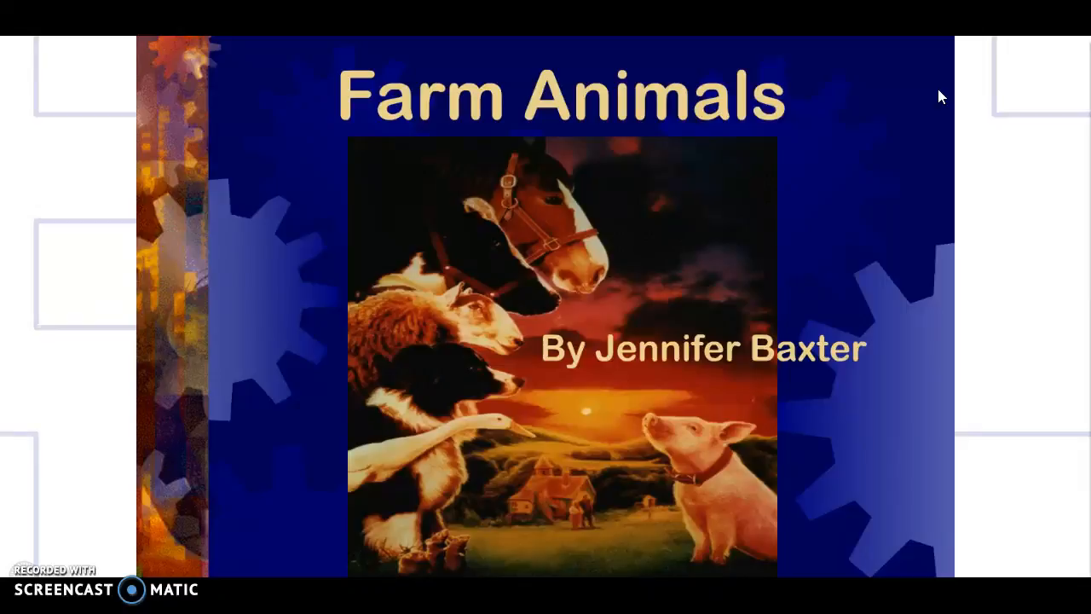
{"action": "key", "text": "Right"}
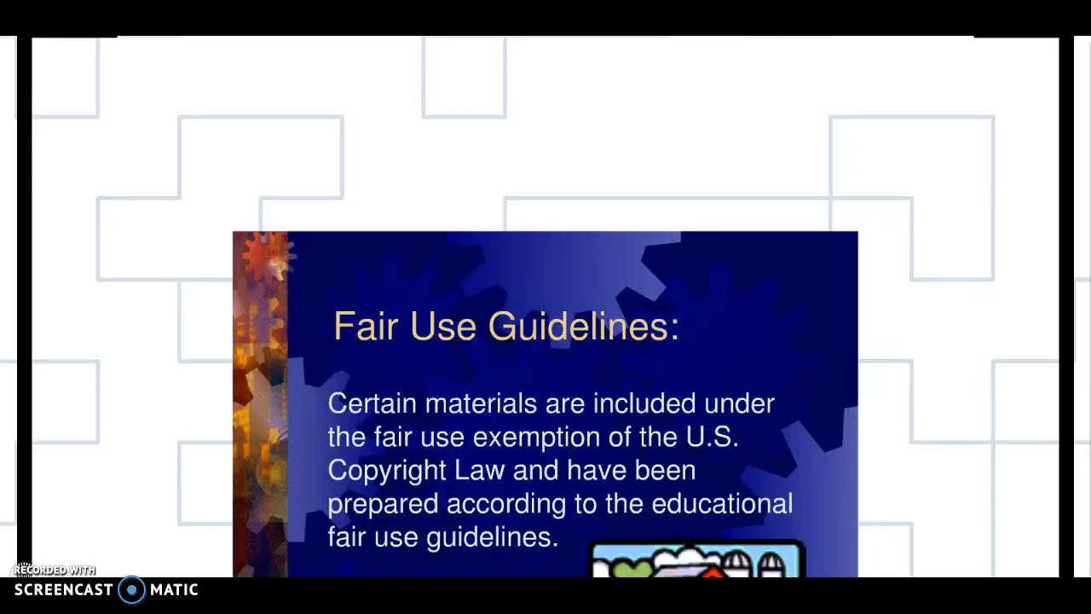
{"action": "key", "text": "Right"}
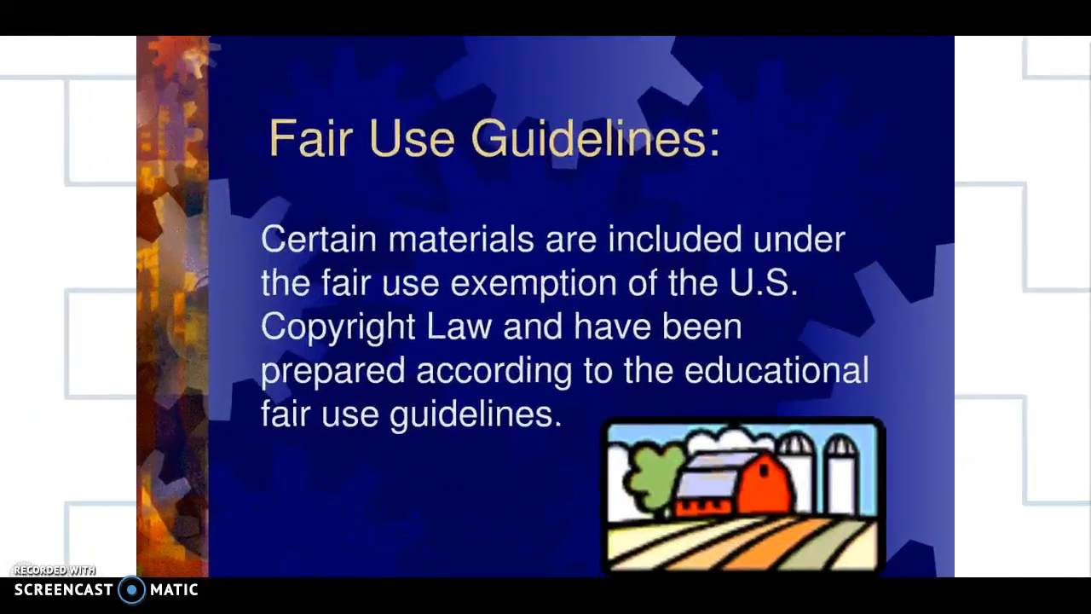
{"action": "key", "text": "Right"}
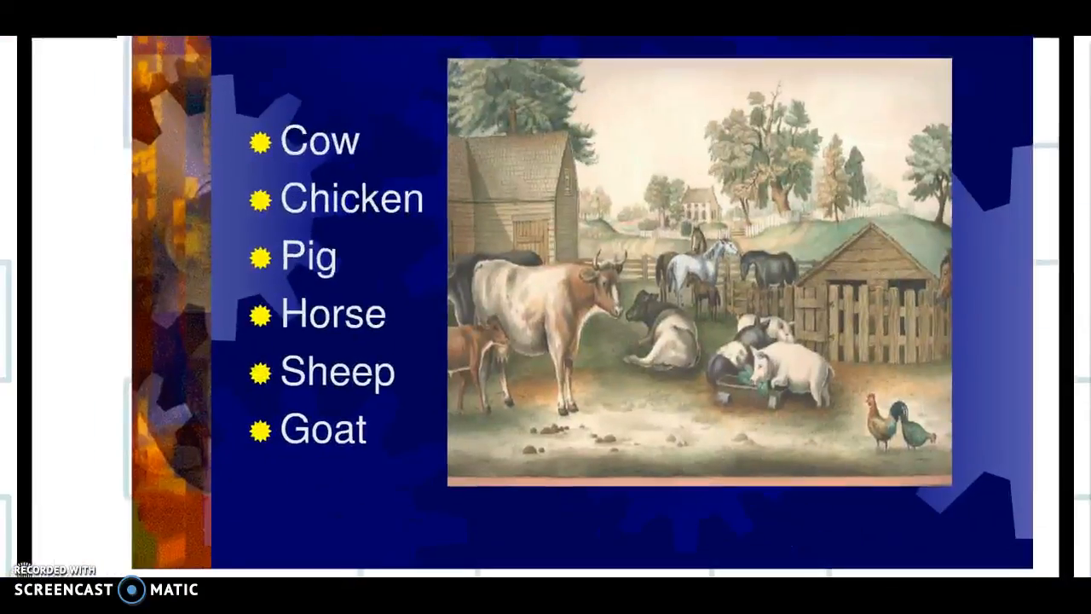
{"action": "key", "text": "Right"}
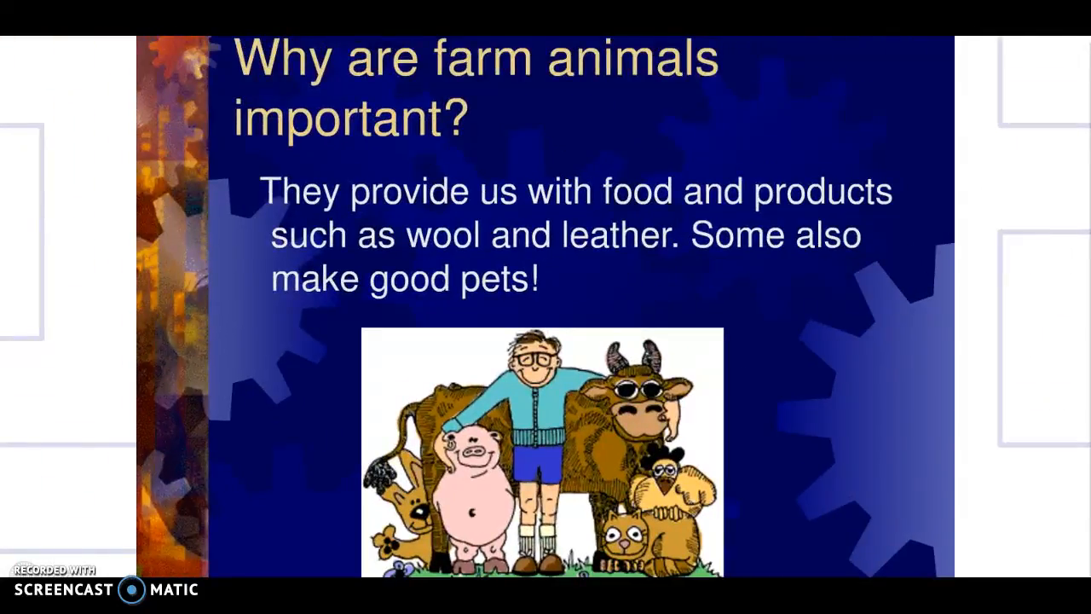
{"action": "key", "text": "Escape"}
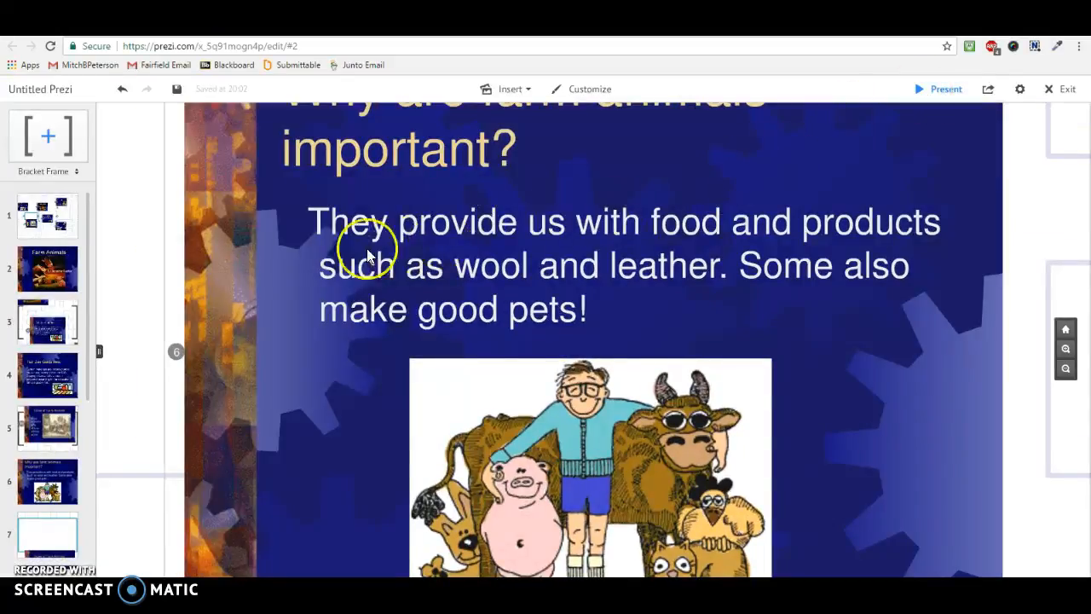
Step: Open the path for editing and remove its first point, the overview of the whole canvas
{"action": "scroll", "coordinate": [129, 286], "scroll_direction": "up", "scroll_amount": 3}
{"action": "scroll", "coordinate": [130, 285], "scroll_direction": "down", "scroll_amount": 3}
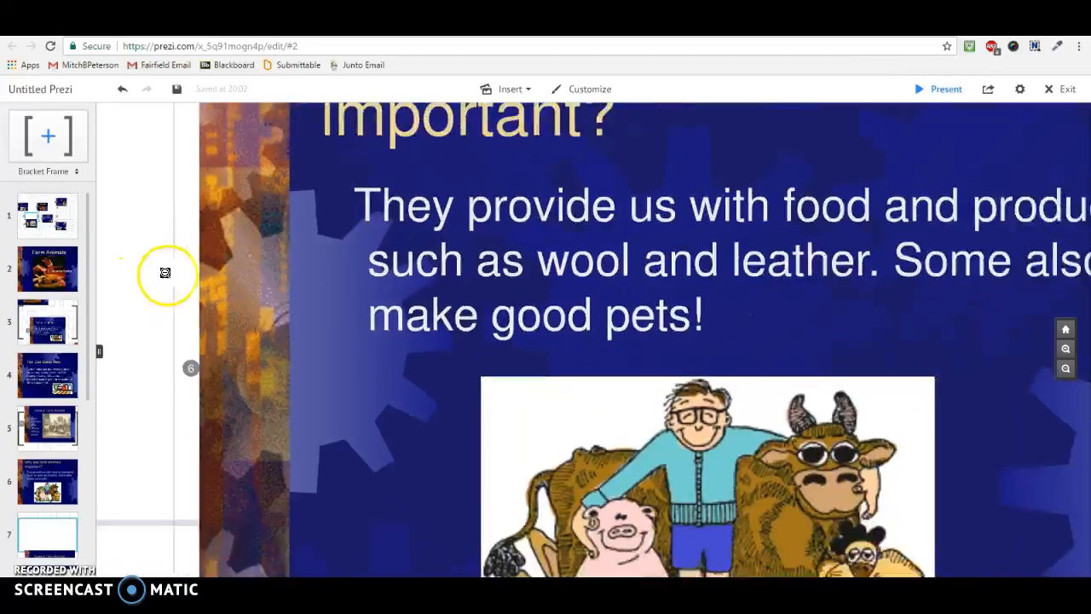
{"action": "scroll", "coordinate": [494, 308], "scroll_direction": "down", "scroll_amount": 2}
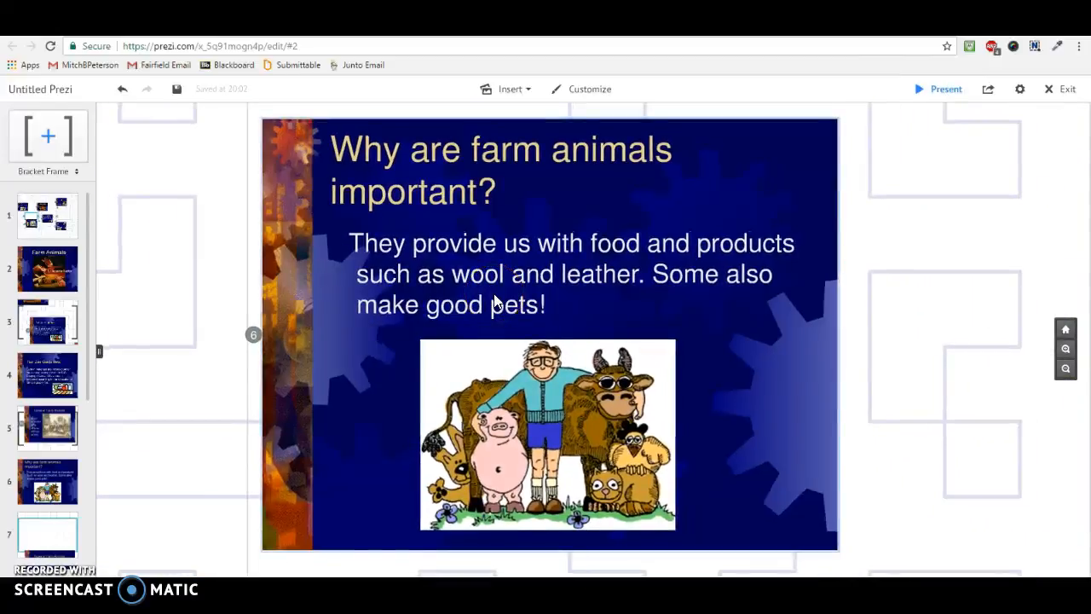
{"action": "right_click", "coordinate": [51, 215]}
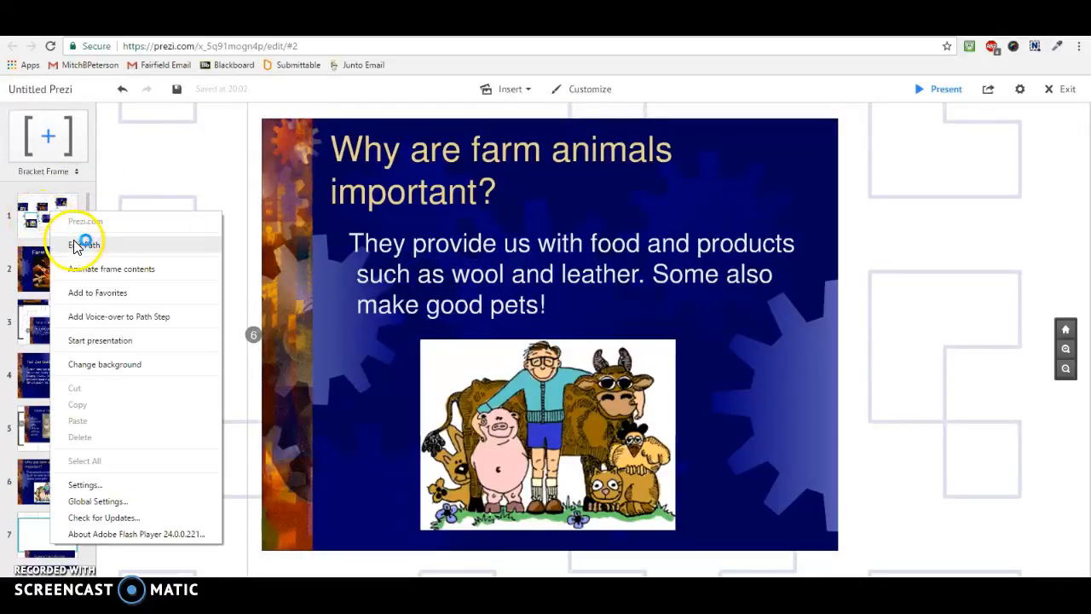
{"action": "left_click", "coordinate": [75, 245]}
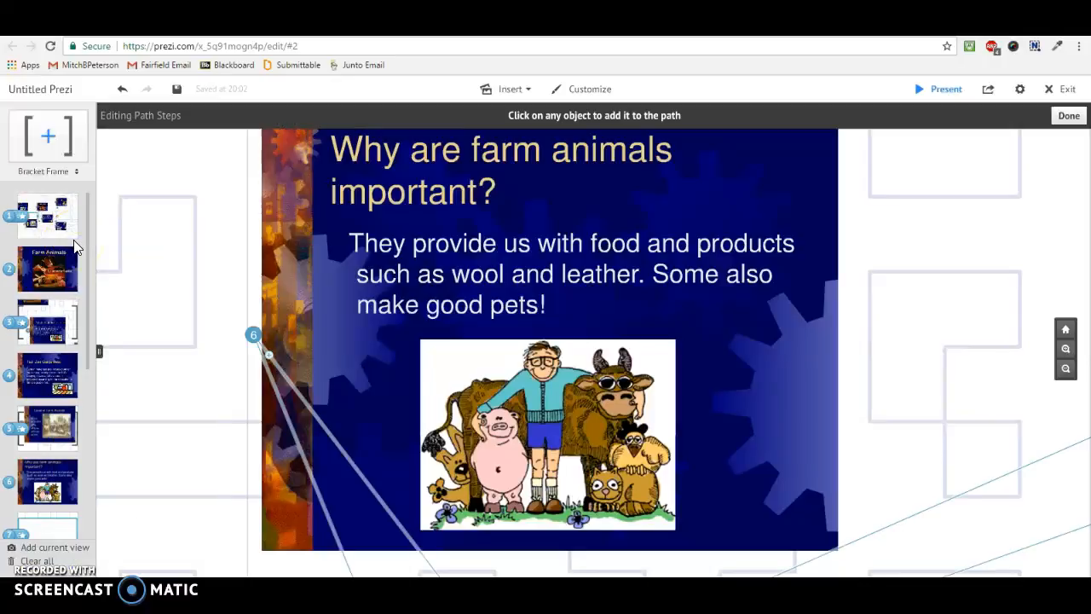
{"action": "scroll", "coordinate": [881, 324], "scroll_direction": "down", "scroll_amount": 5}
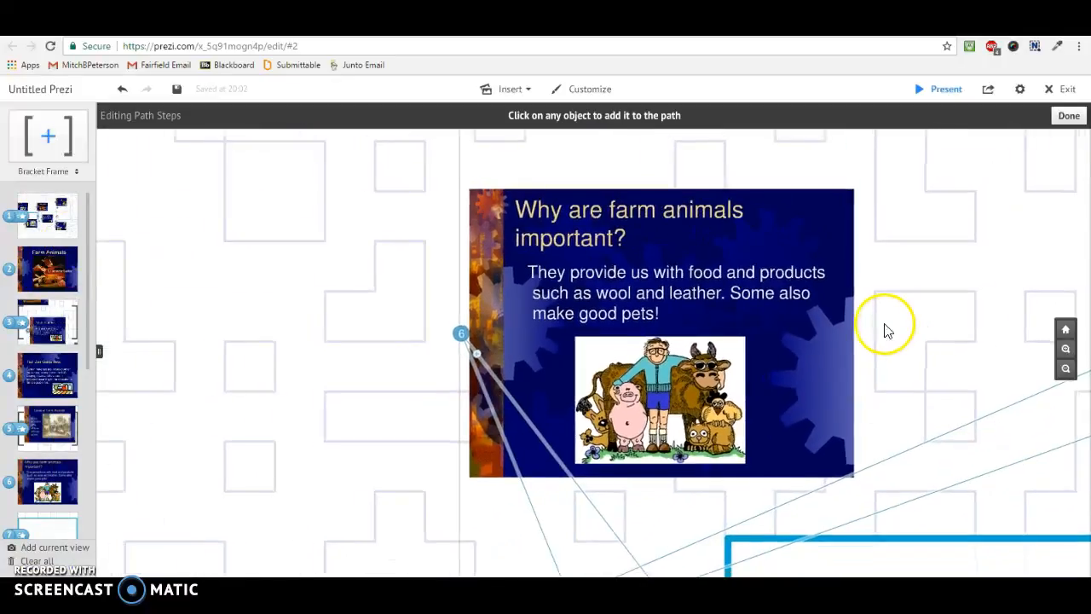
{"action": "left_click_drag", "start_coordinate": [959, 361], "coordinate": [385, 154]}
{"action": "scroll", "coordinate": [386, 153], "scroll_direction": "down", "scroll_amount": 2}
{"action": "scroll", "coordinate": [511, 255], "scroll_direction": "down", "scroll_amount": 3}
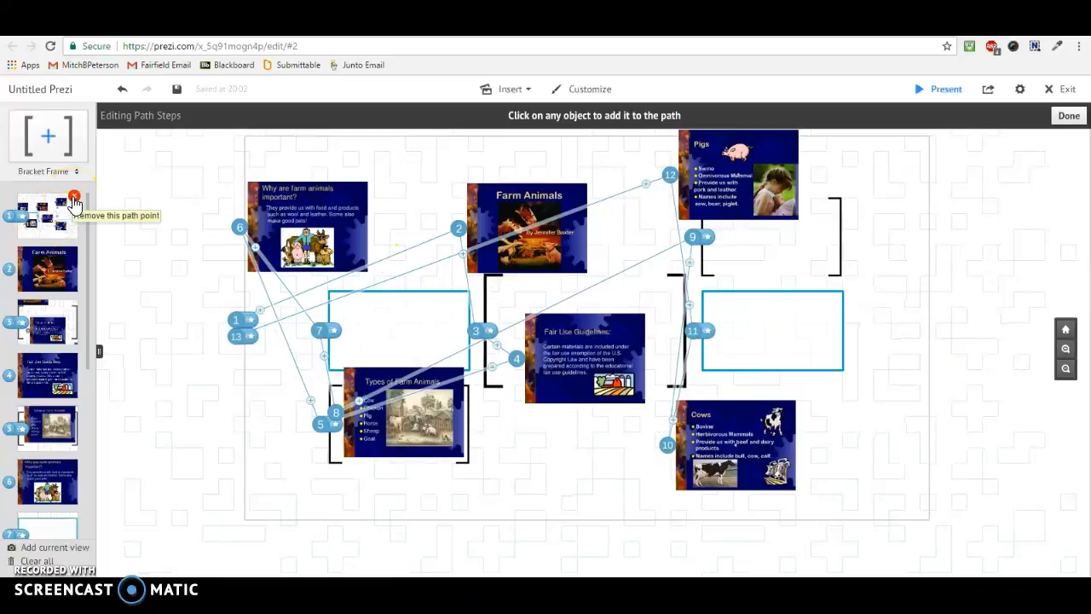
{"action": "left_click", "coordinate": [75, 199]}
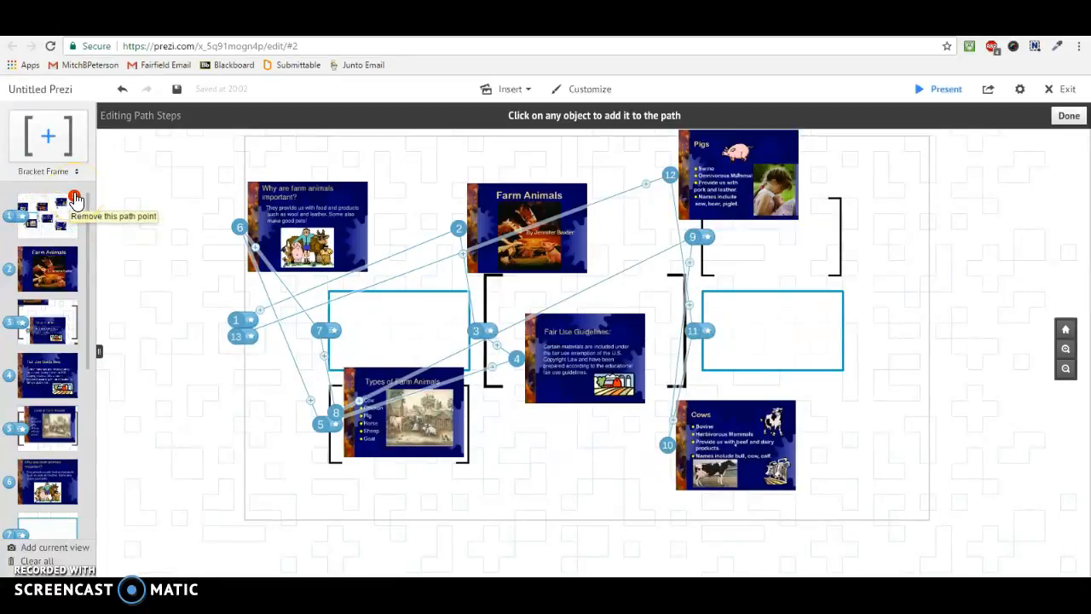
{"action": "left_click", "coordinate": [75, 200]}
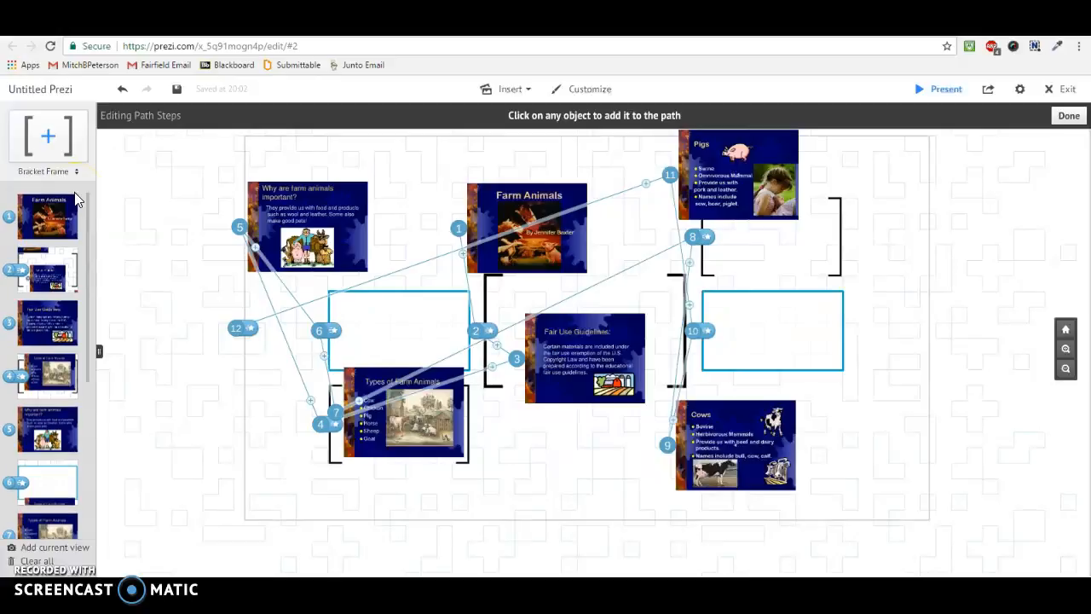
Step: Remove the five empty template frames and the closing overview from the path, and finish path editing
{"action": "left_click", "coordinate": [75, 252]}
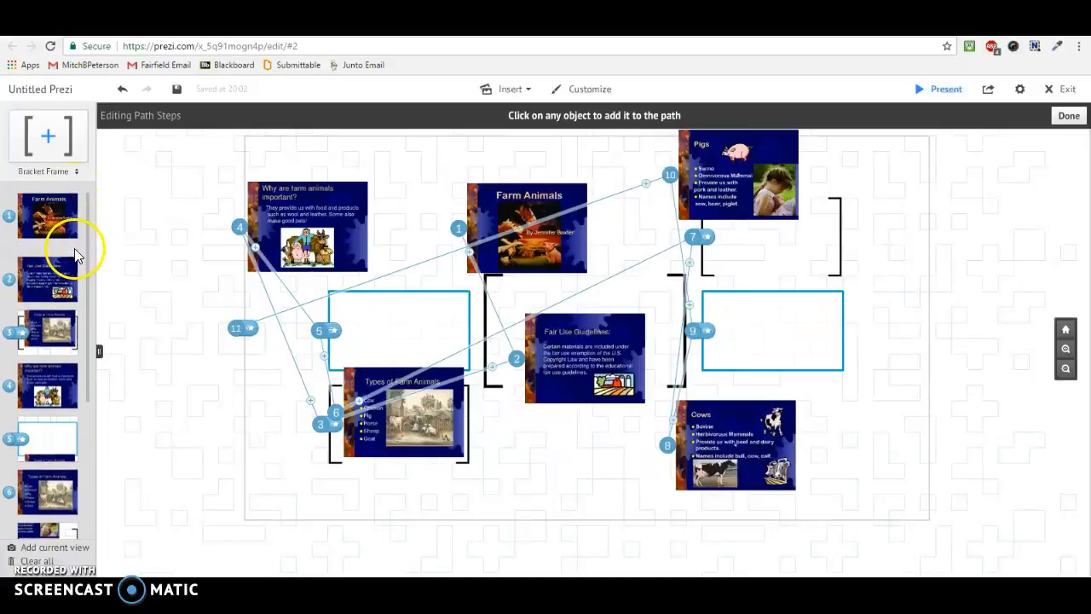
{"action": "left_click", "coordinate": [75, 307]}
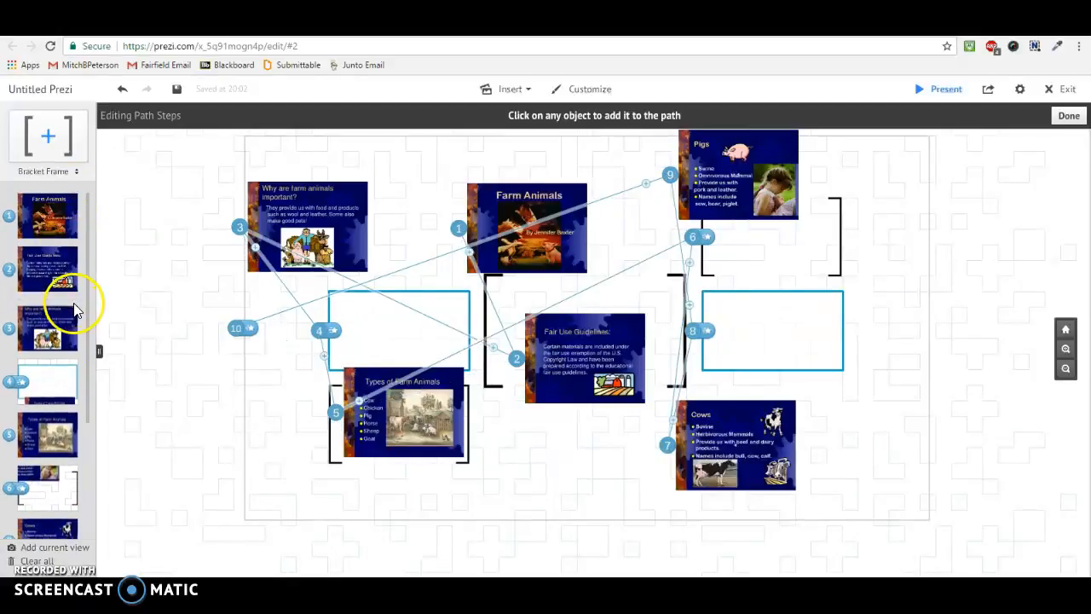
{"action": "left_click", "coordinate": [74, 357]}
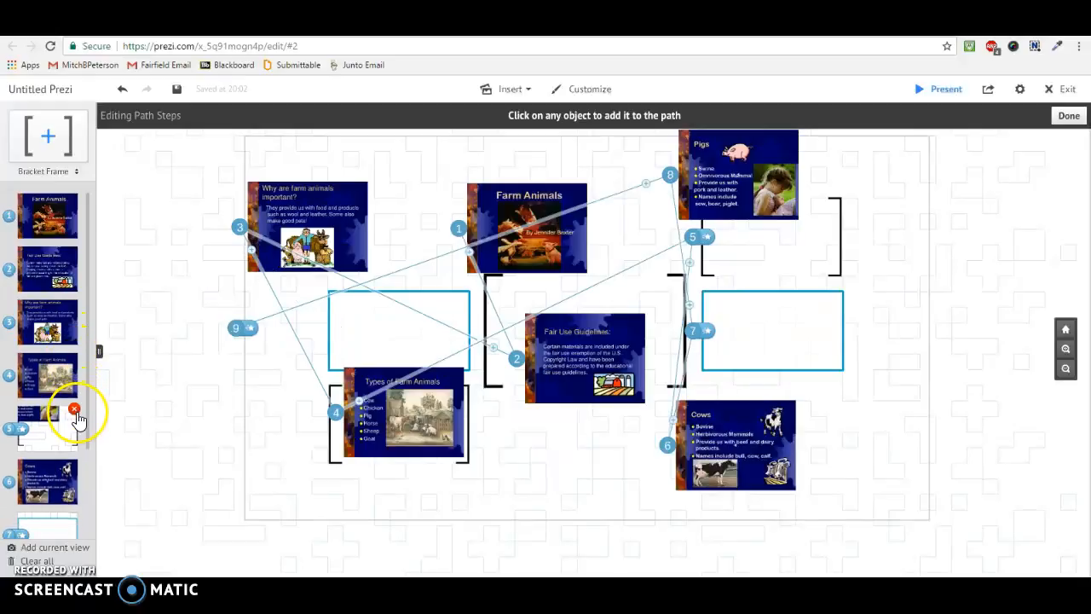
{"action": "left_click", "coordinate": [75, 410]}
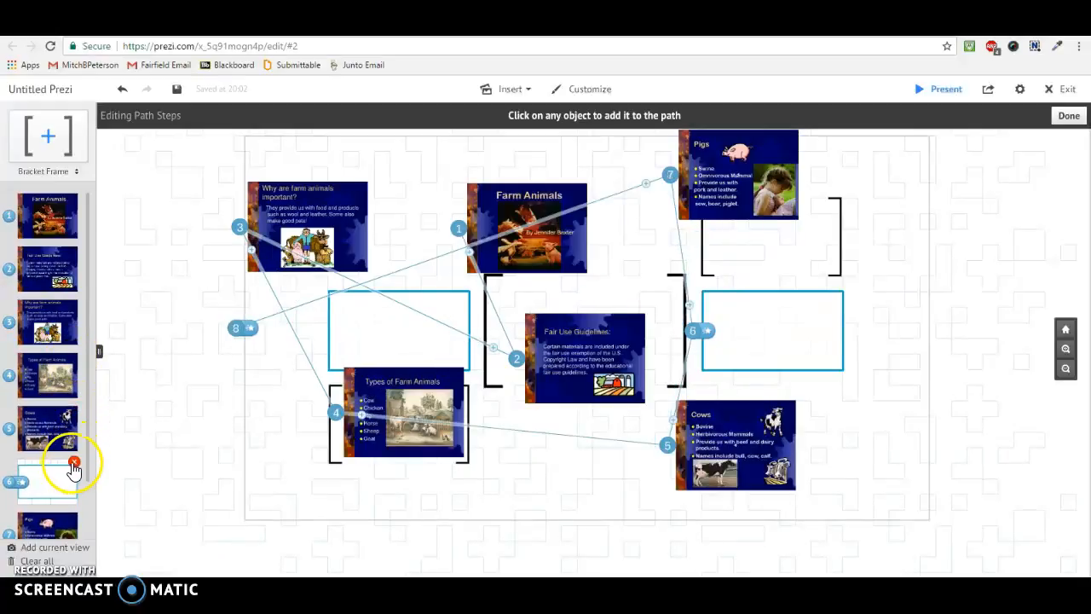
{"action": "left_click", "coordinate": [74, 465]}
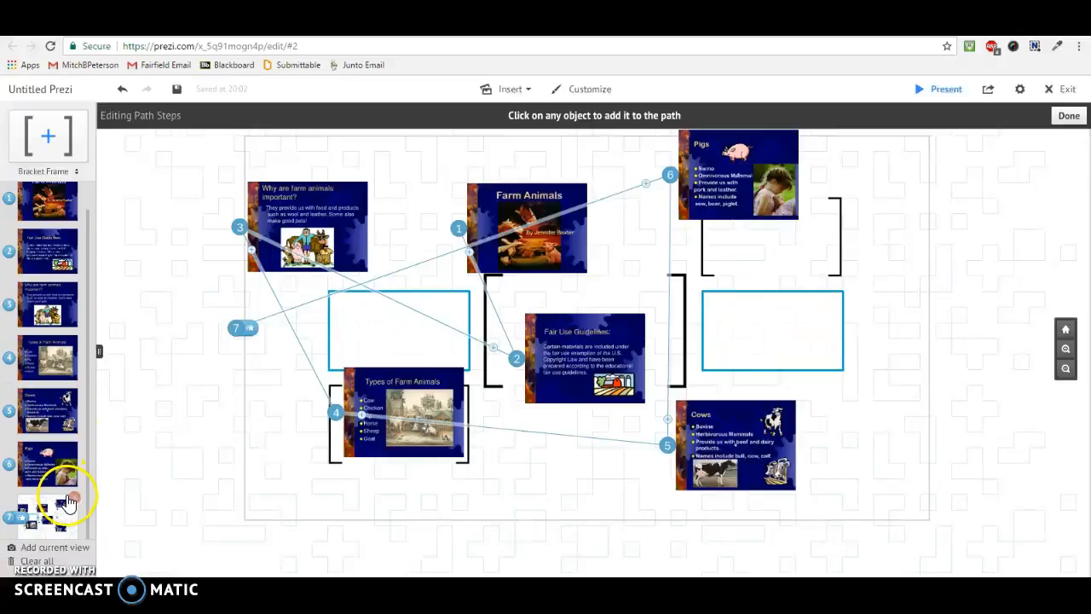
{"action": "left_click", "coordinate": [74, 497]}
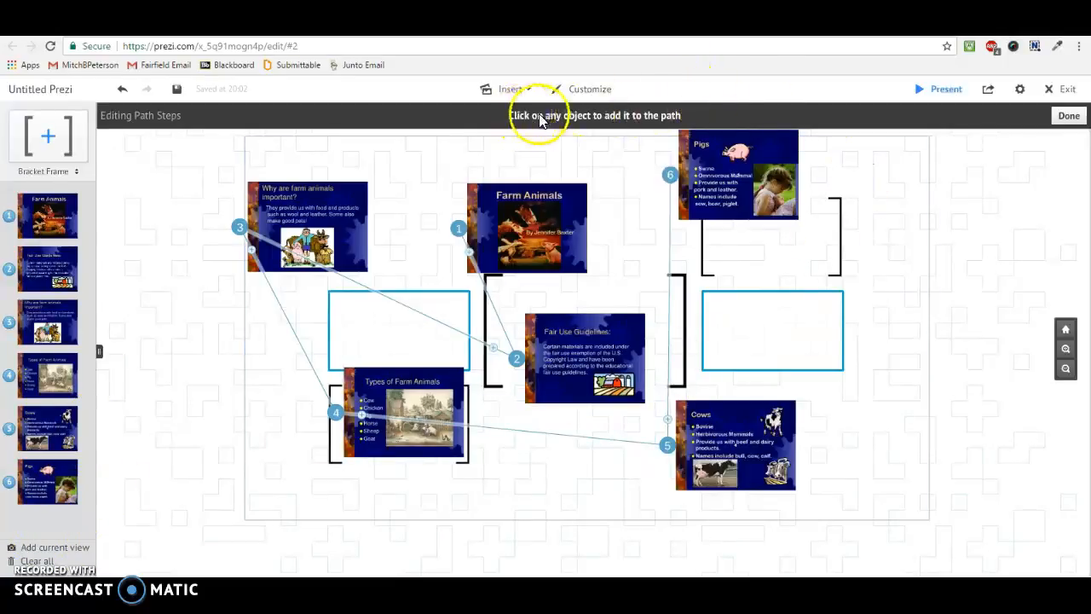
{"action": "left_click", "coordinate": [1069, 116]}
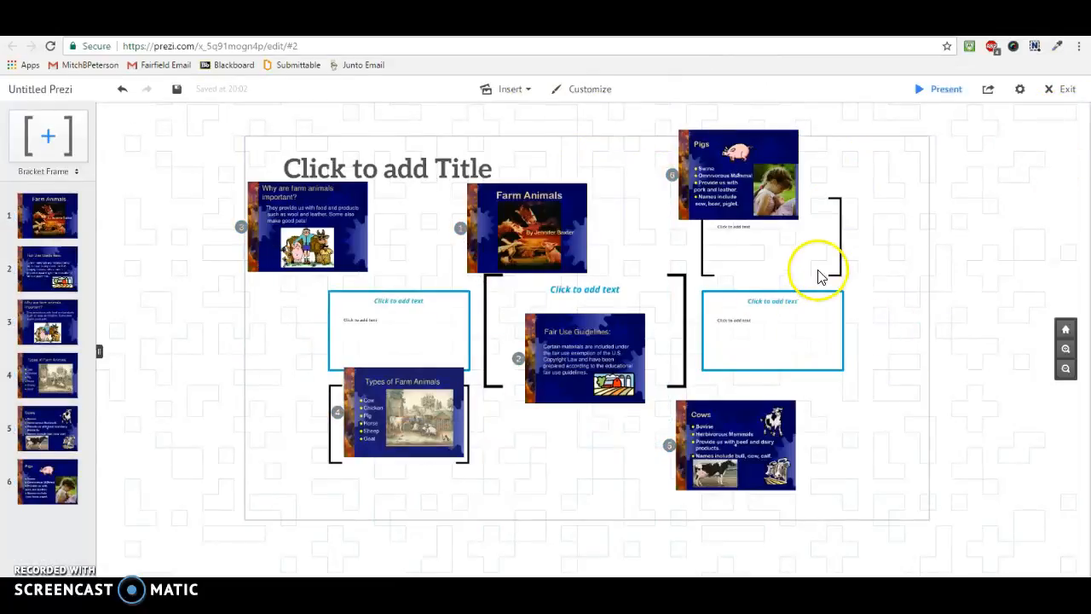
Step: Delete the bracket frame under the Pigs slide and the blue frame above the Cows slide, including their content
{"action": "left_click", "coordinate": [841, 274]}
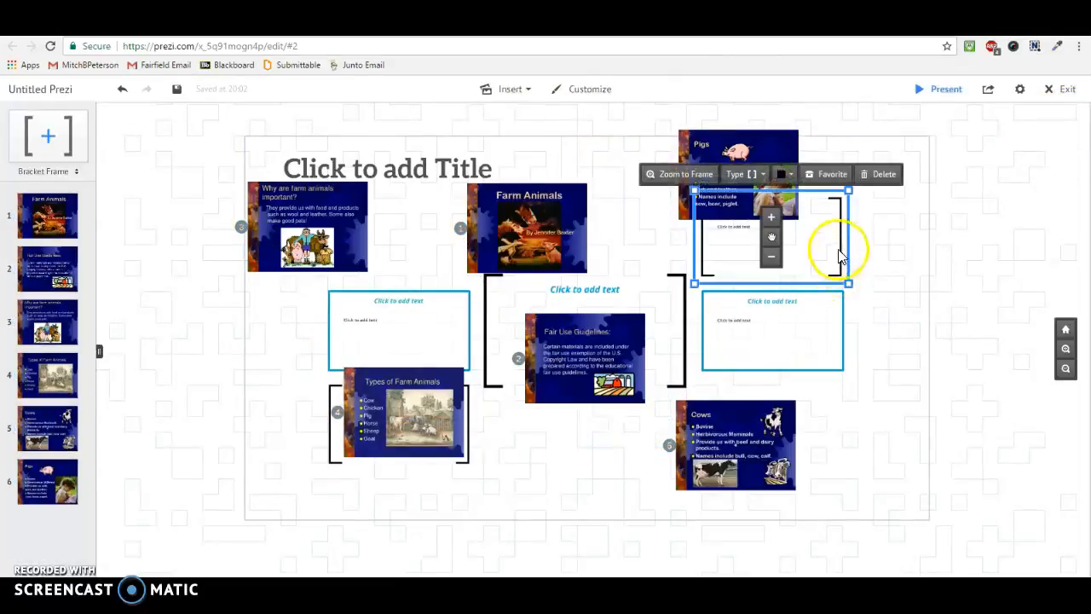
{"action": "left_click", "coordinate": [874, 175]}
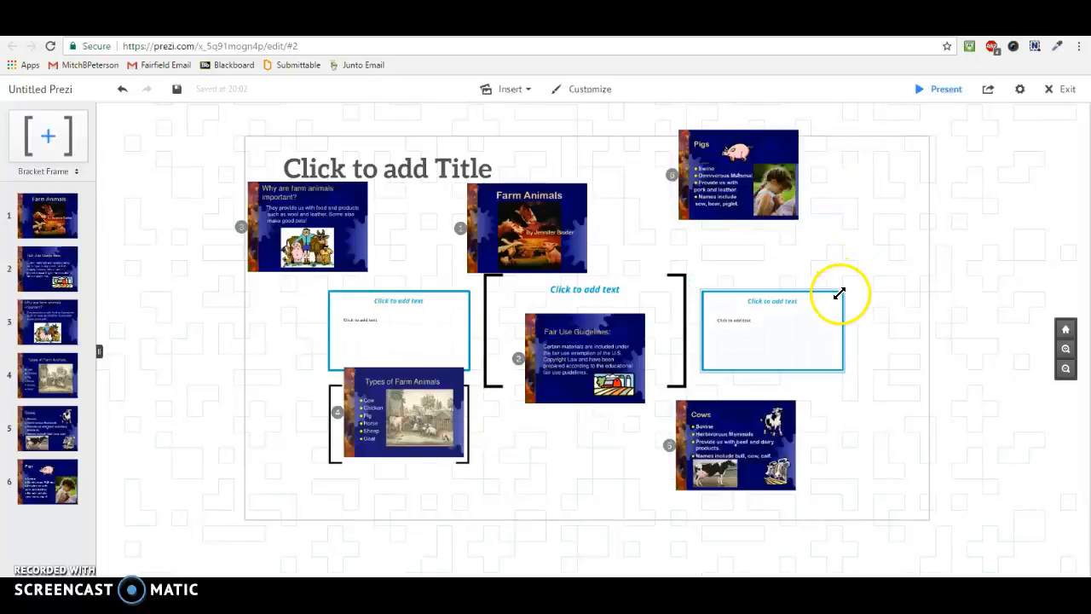
{"action": "left_click", "coordinate": [843, 309]}
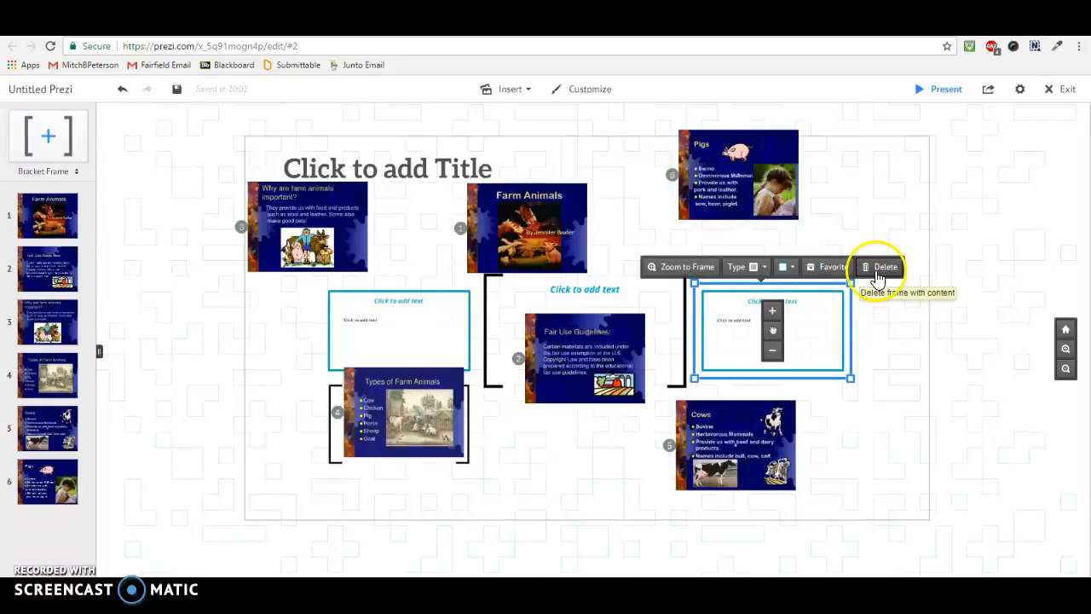
{"action": "left_click", "coordinate": [868, 266]}
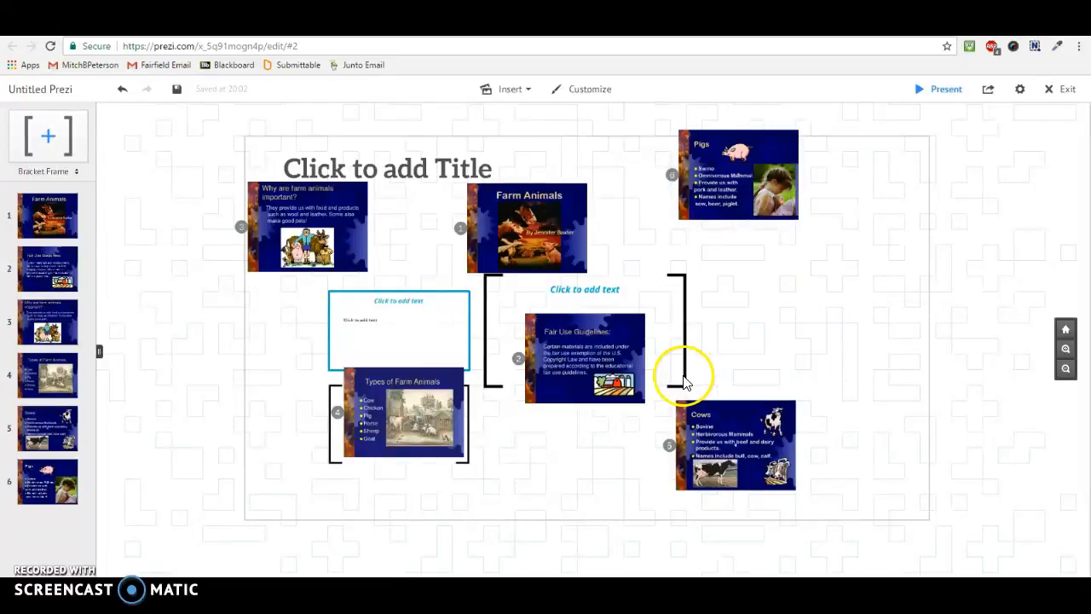
Step: Delete the central bracket frame around the Fair Use Guidelines slide together with its content
{"action": "left_click", "coordinate": [683, 329]}
{"action": "left_click", "coordinate": [682, 329]}
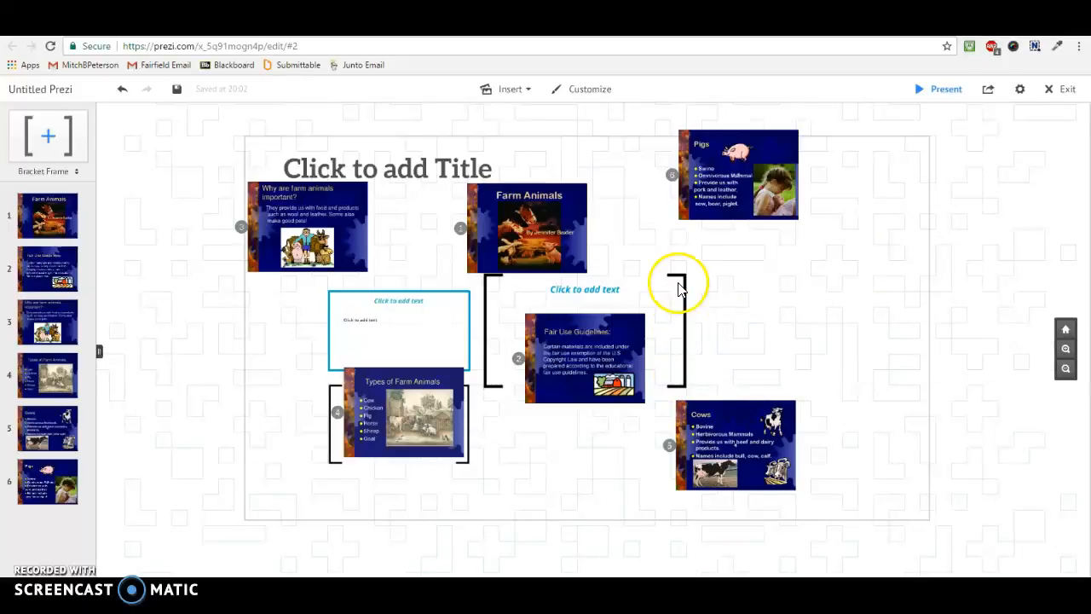
{"action": "left_click", "coordinate": [679, 281]}
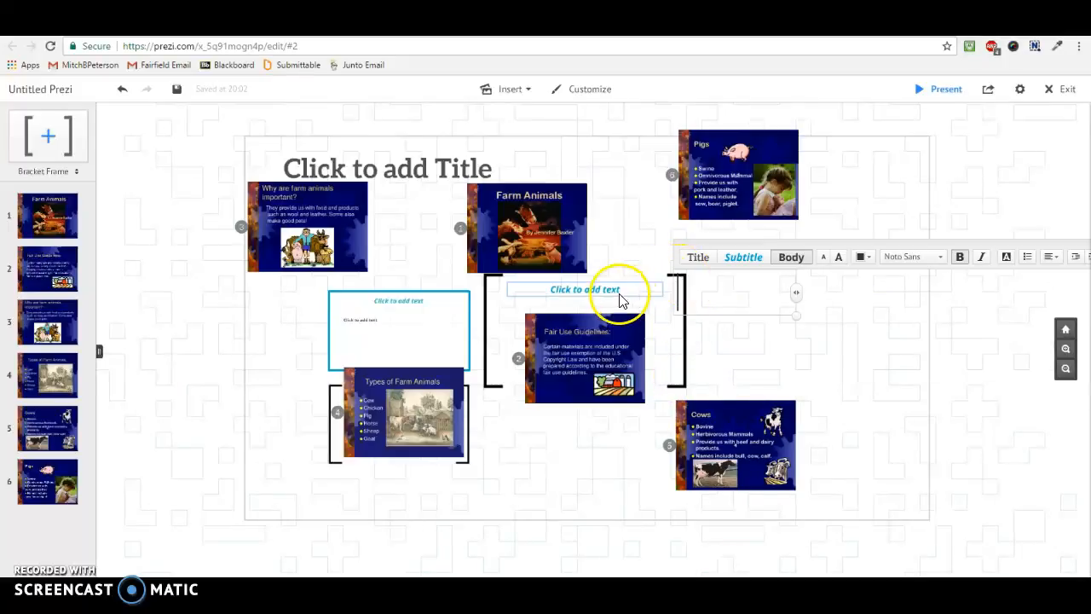
{"action": "left_click", "coordinate": [684, 379]}
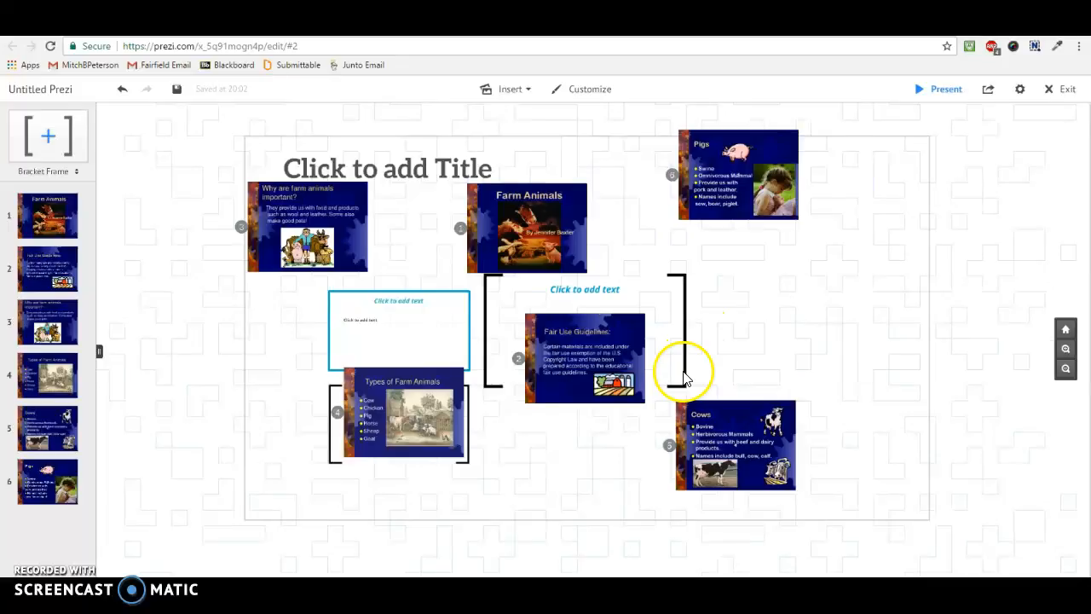
{"action": "scroll", "coordinate": [684, 378], "scroll_direction": "up", "scroll_amount": 2}
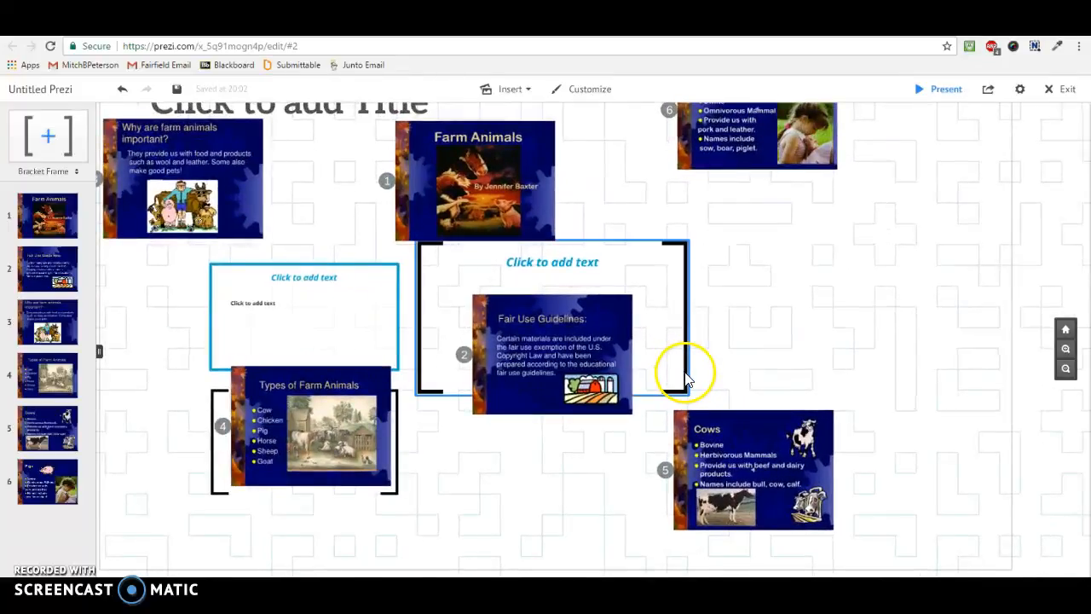
{"action": "left_click", "coordinate": [687, 378]}
{"action": "left_click", "coordinate": [653, 218]}
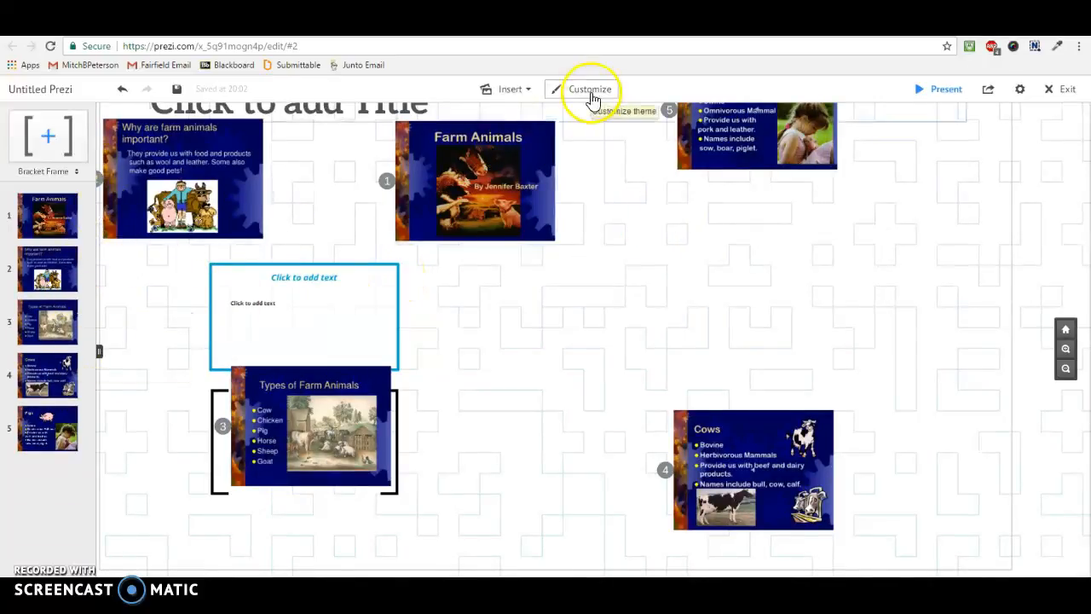
Step: Undo the central bracket frame's deletion, and move the Fair Use Guidelines slide out of that frame into the empty space below it
{"action": "left_click", "coordinate": [124, 90]}
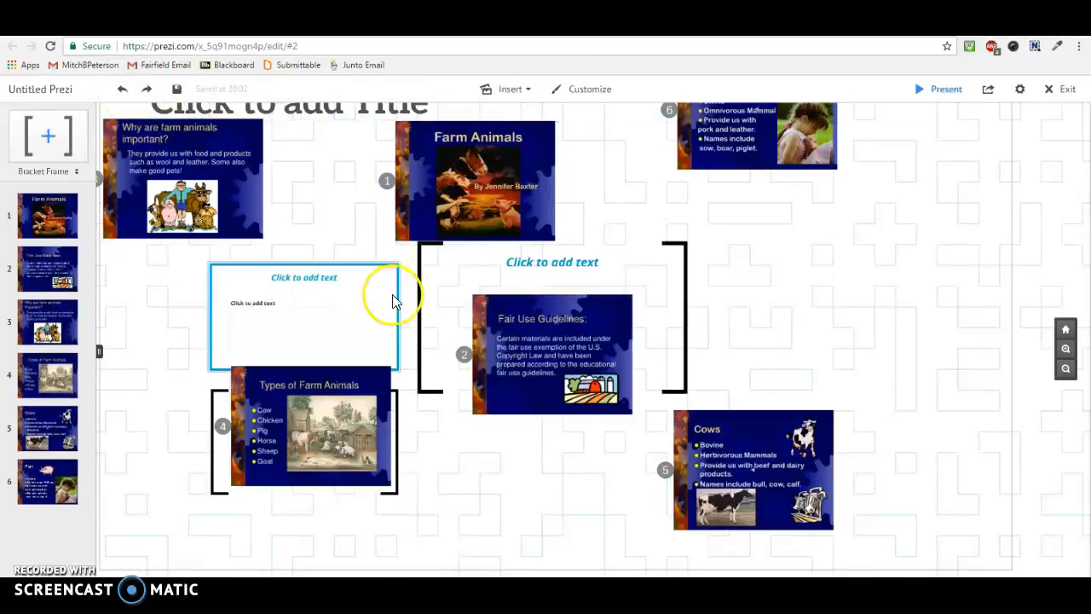
{"action": "left_click", "coordinate": [424, 286]}
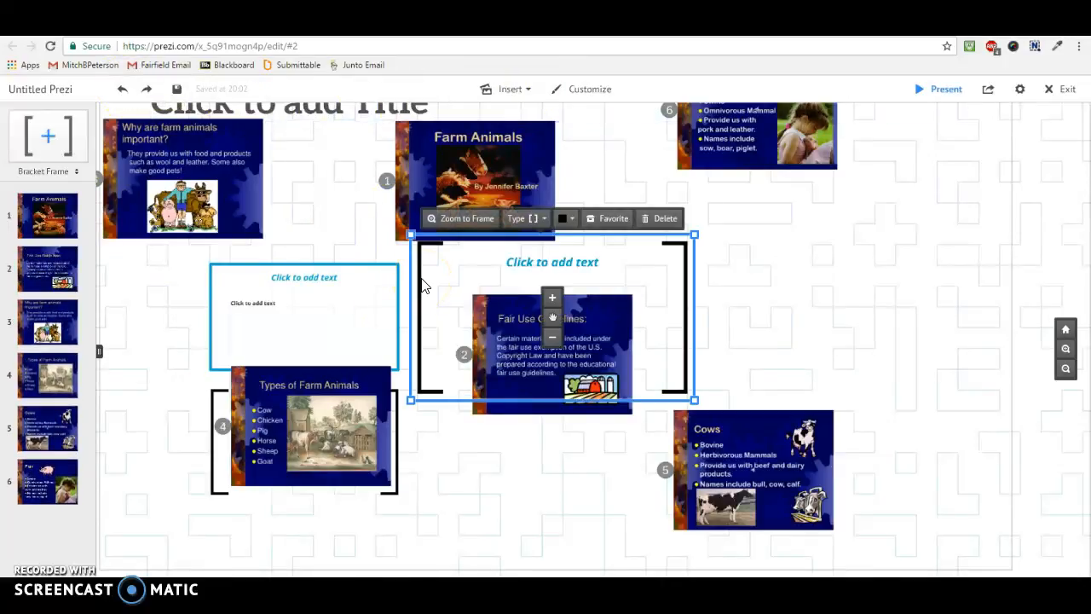
{"action": "left_click_drag", "start_coordinate": [552, 317], "coordinate": [548, 339]}
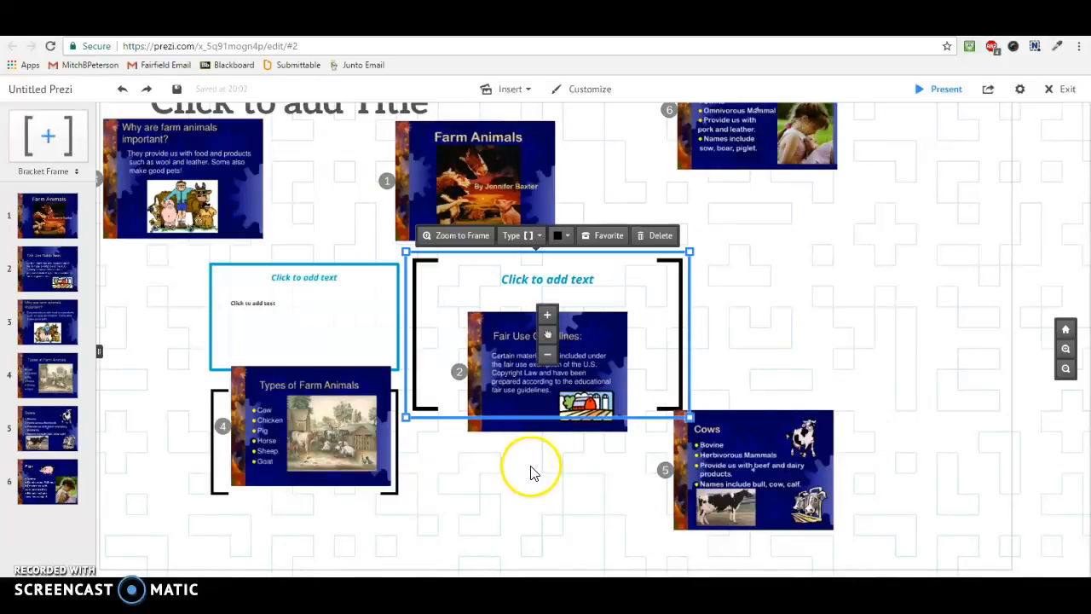
{"action": "left_click", "coordinate": [530, 473]}
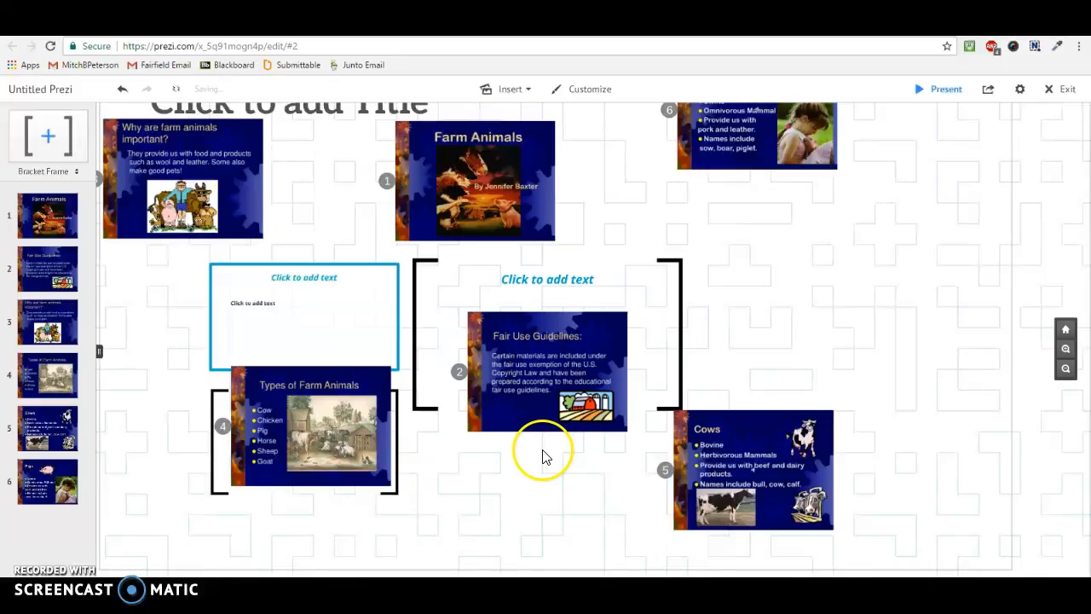
{"action": "left_click_drag", "start_coordinate": [531, 426], "coordinate": [531, 536]}
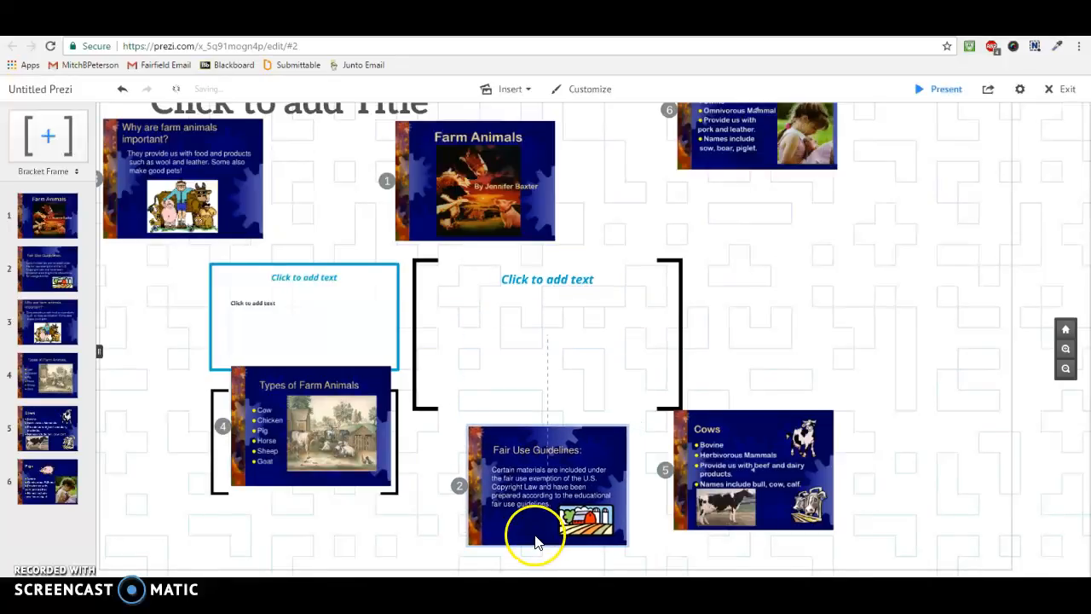
Step: Delete the emptied central bracket frame and the blue frame above the Types of Farm Animals slide, including their placeholder text
{"action": "left_click", "coordinate": [682, 285]}
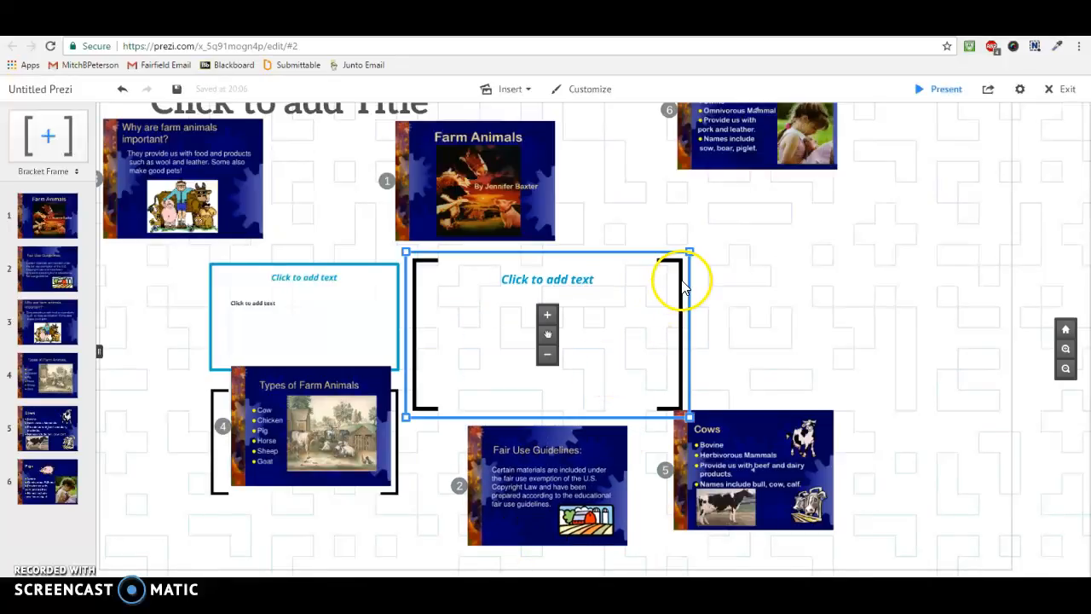
{"action": "left_click", "coordinate": [372, 319]}
{"action": "left_click", "coordinate": [404, 240]}
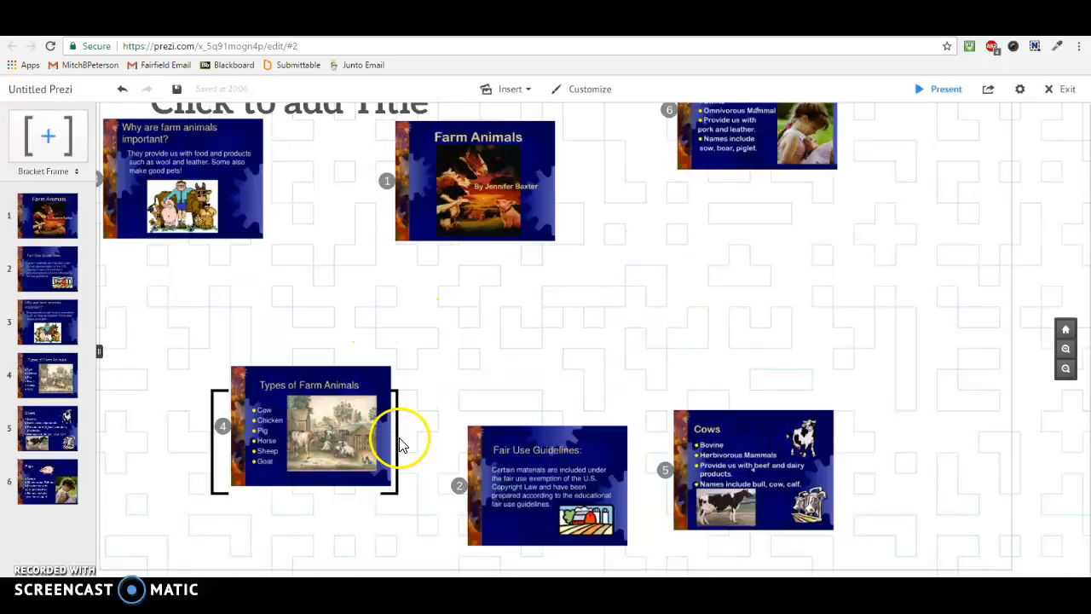
{"action": "left_click", "coordinate": [324, 439]}
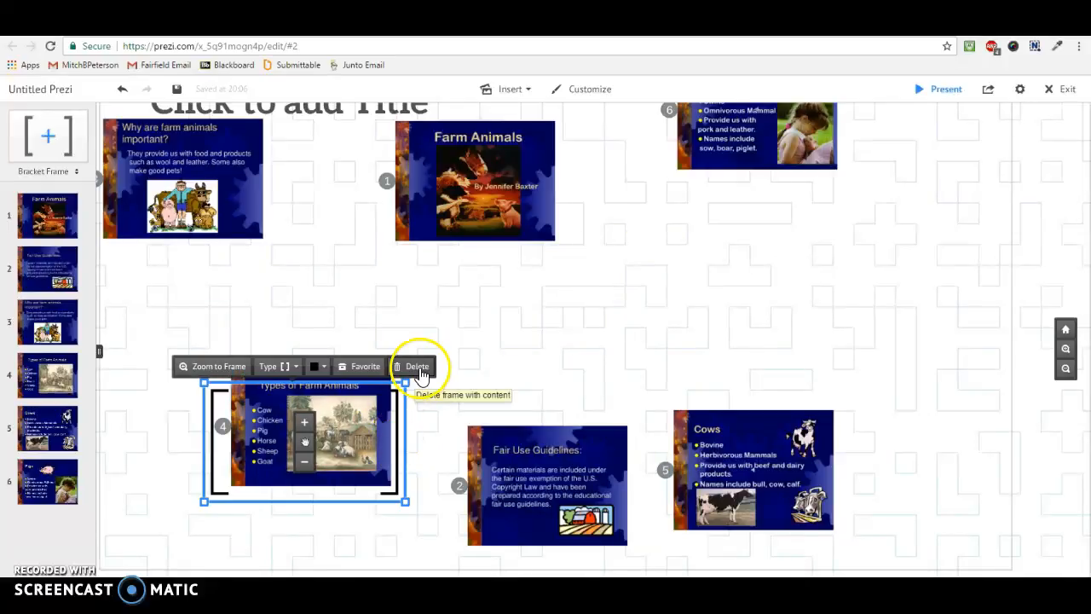
{"action": "left_click", "coordinate": [417, 365]}
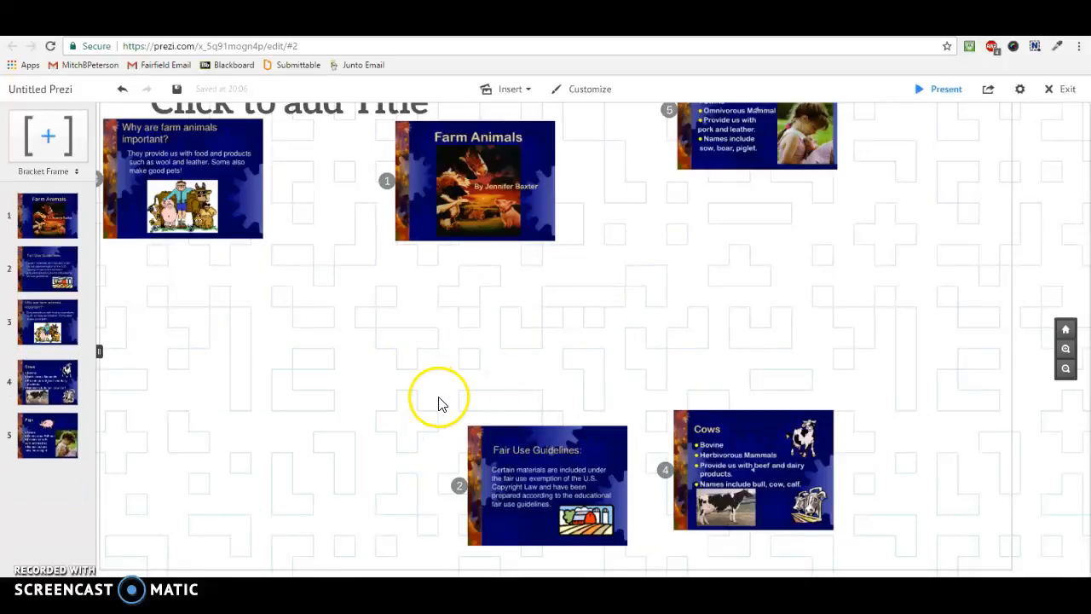
{"action": "left_click", "coordinate": [122, 88]}
Step: Move the Types of Farm Animals slide to the space between Pigs and Cows, and delete its former bracket frame with the placeholder text
{"action": "left_click_drag", "start_coordinate": [297, 401], "coordinate": [850, 285]}
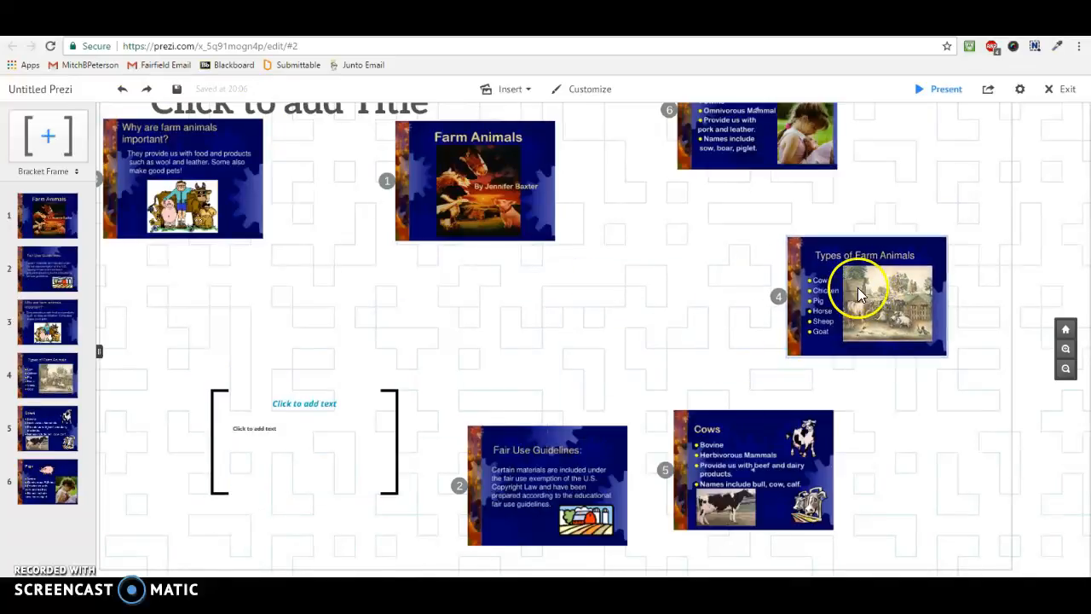
{"action": "left_click", "coordinate": [405, 488]}
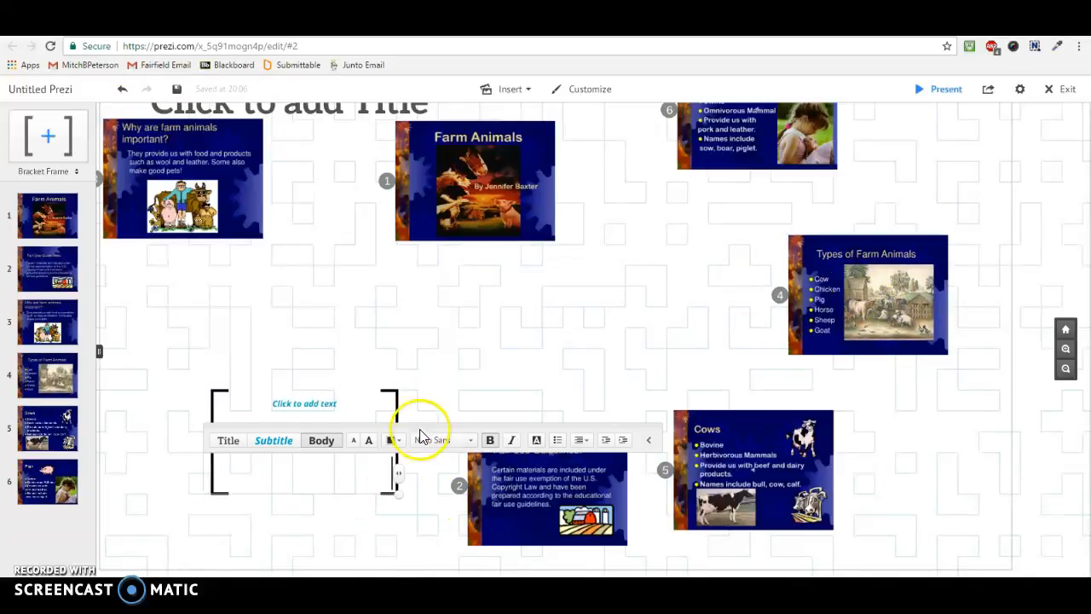
{"action": "left_click", "coordinate": [399, 389]}
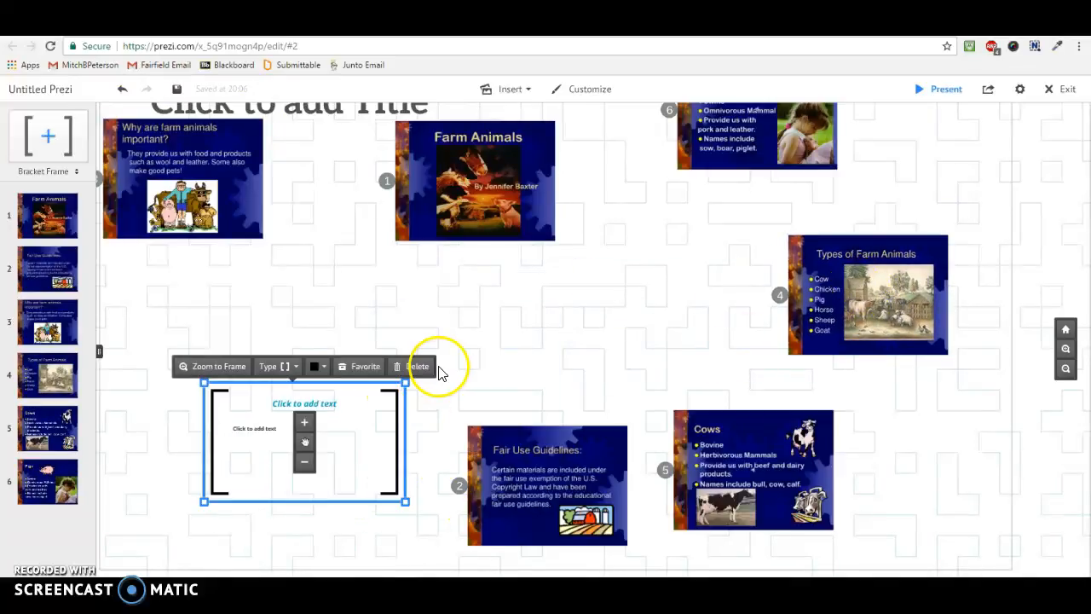
{"action": "left_click", "coordinate": [418, 367]}
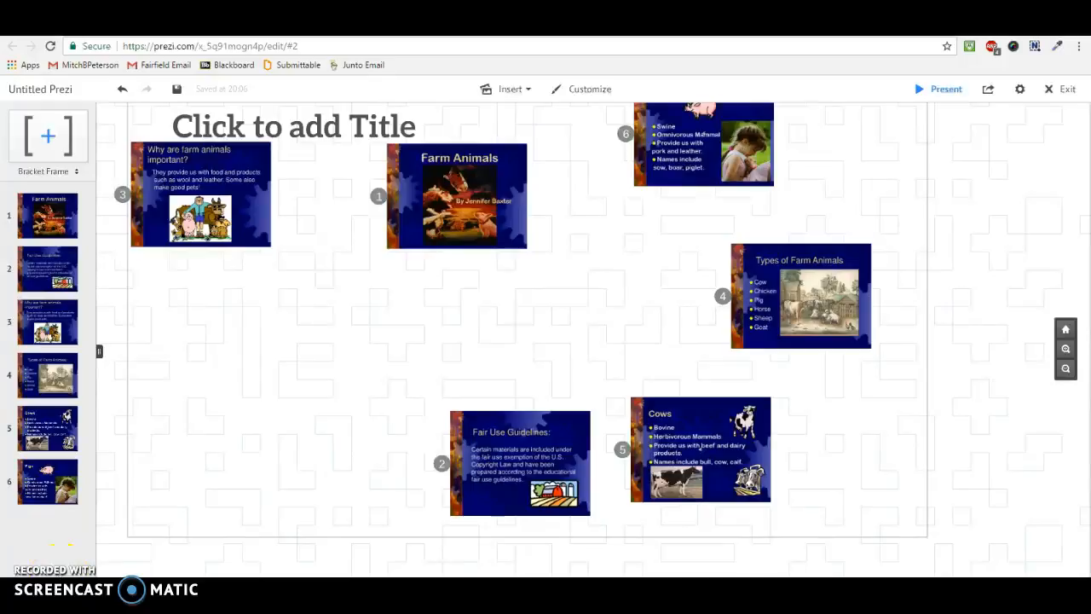
Step: Check the order of the path steps across the slides, and start presenting the prezi from the overview toward the first slide
{"action": "left_click", "coordinate": [51, 546]}
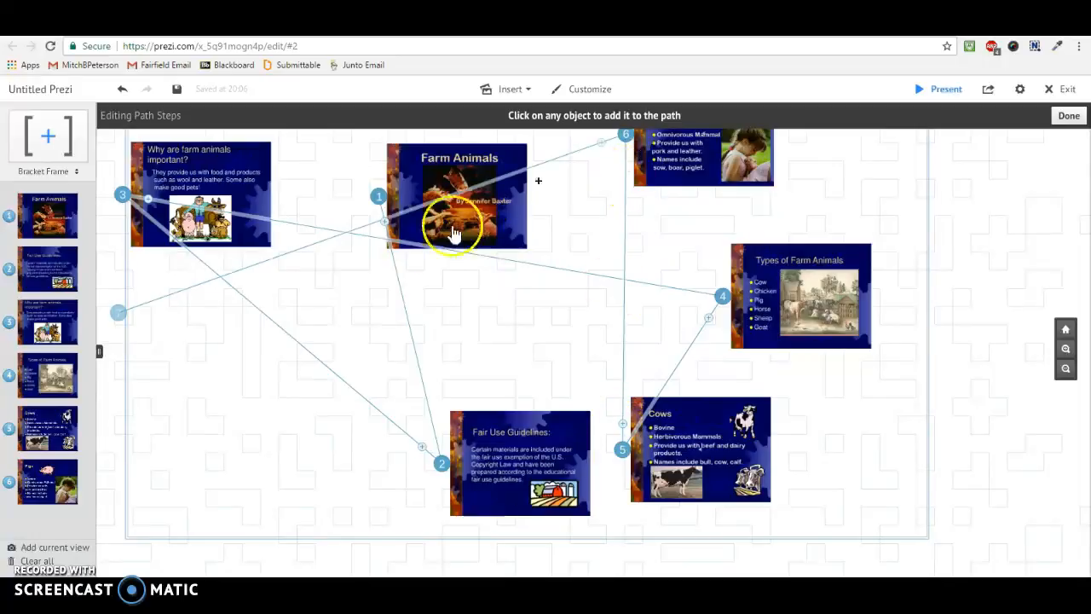
{"action": "left_click", "coordinate": [1067, 116]}
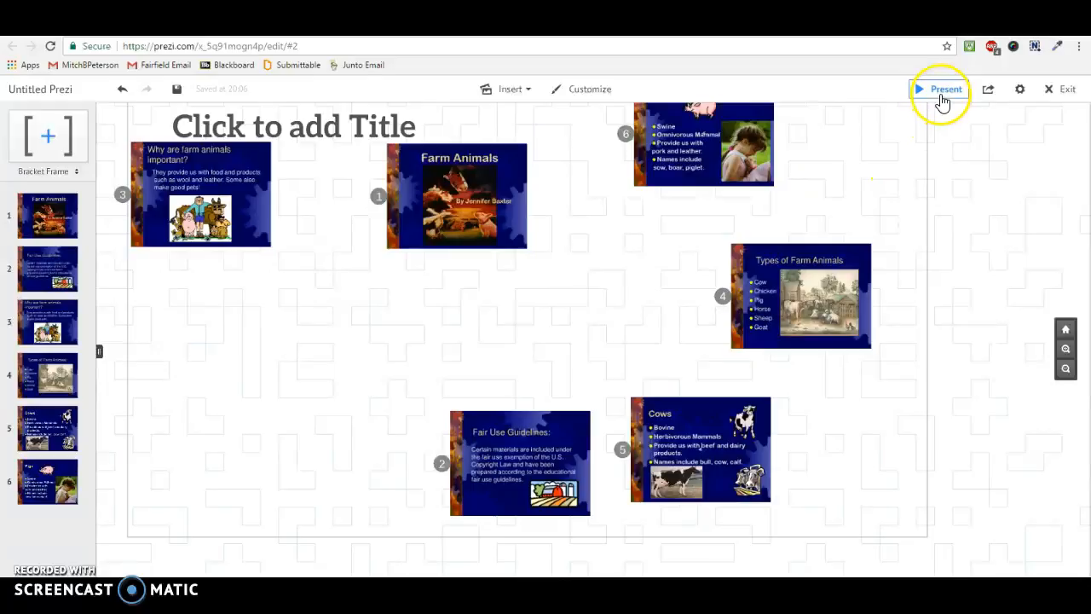
{"action": "left_click", "coordinate": [942, 96]}
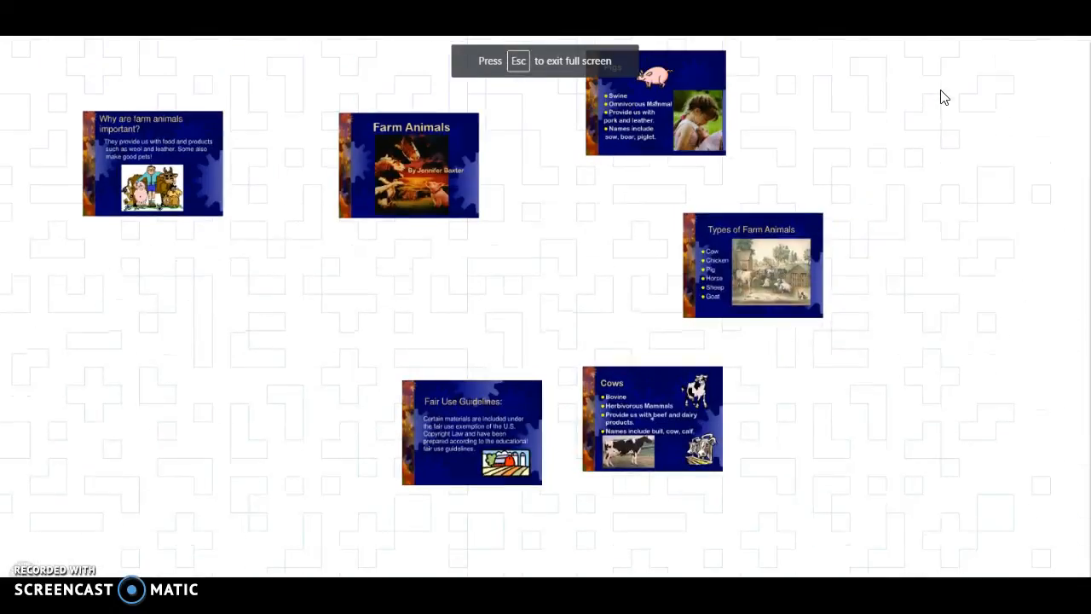
{"action": "key", "text": "Right"}
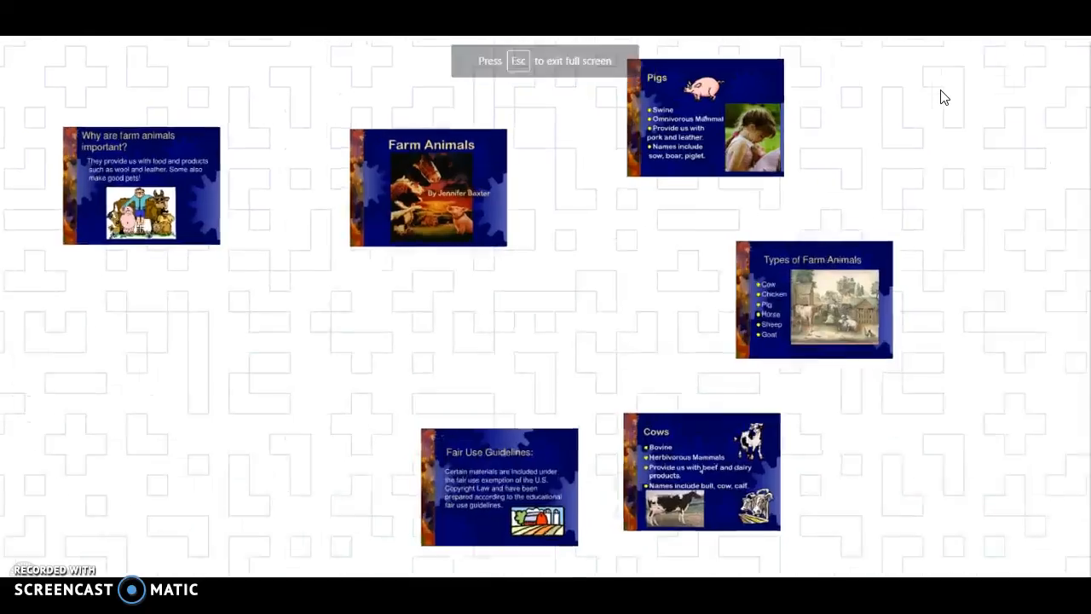